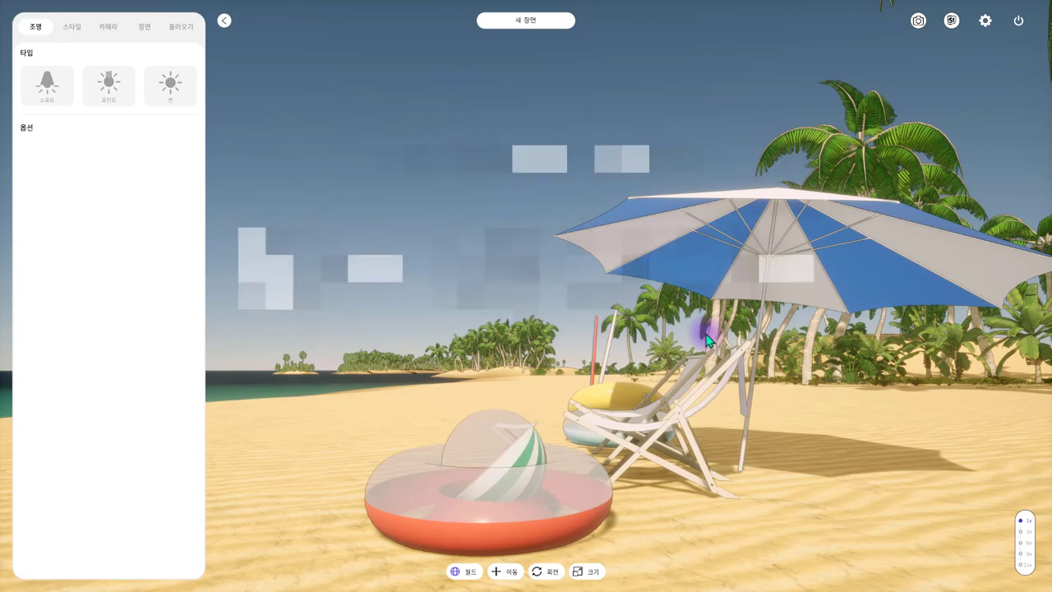
# - Fly the camera down the beach to the red-and-white umbrella at 20x travel speed
pyautogui.click(573, 321)
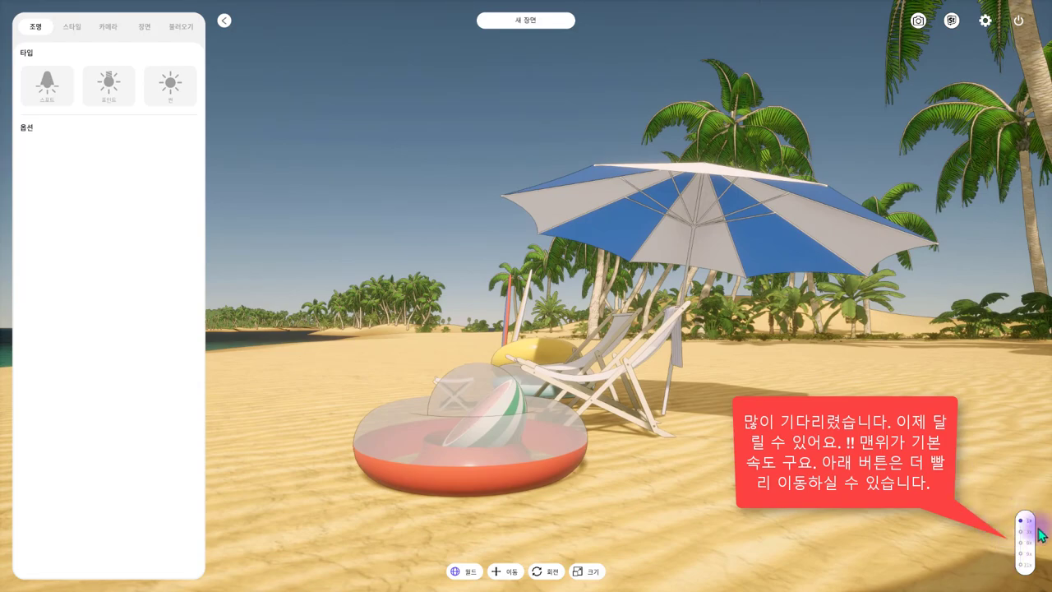
pyautogui.click(578, 378)
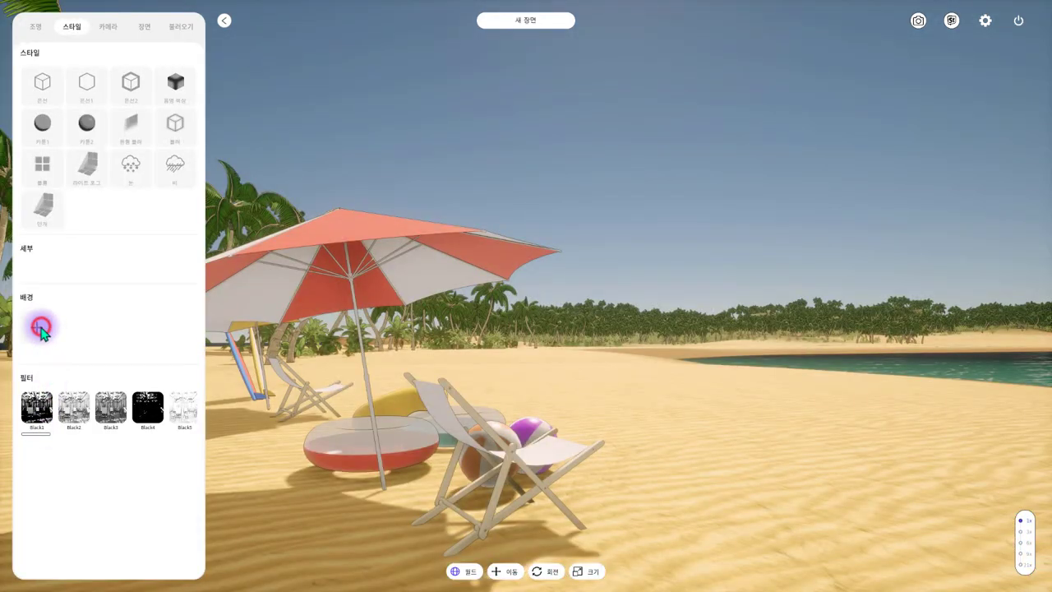
# - Import 05mountainskyDayL_00.png as a new background and apply it as the beach's cloudy sky
pyautogui.click(39, 325)
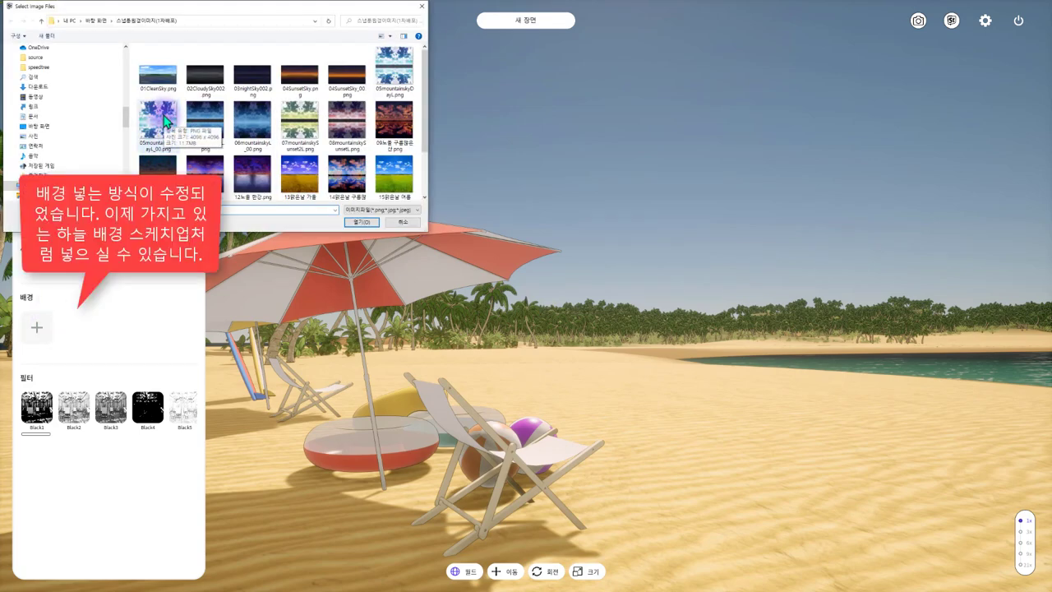
pyautogui.click(165, 120)
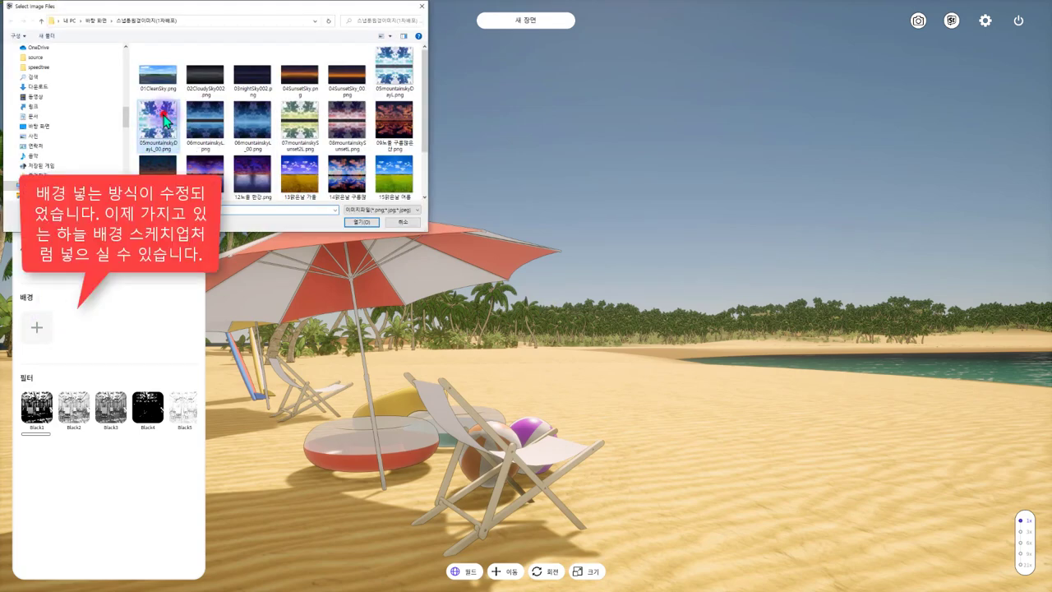
pyautogui.click(363, 223)
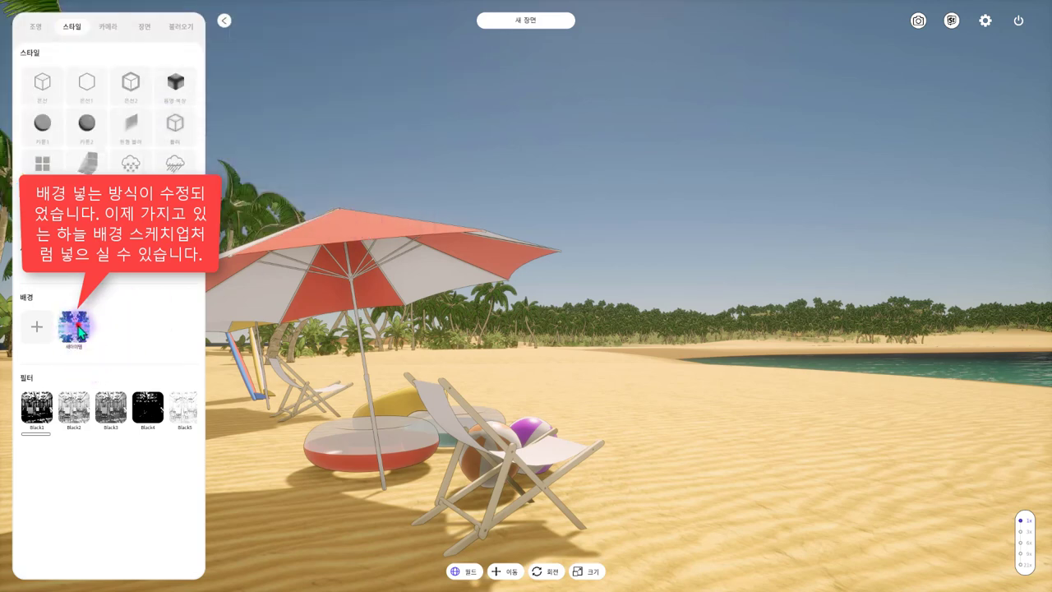
pyautogui.click(80, 329)
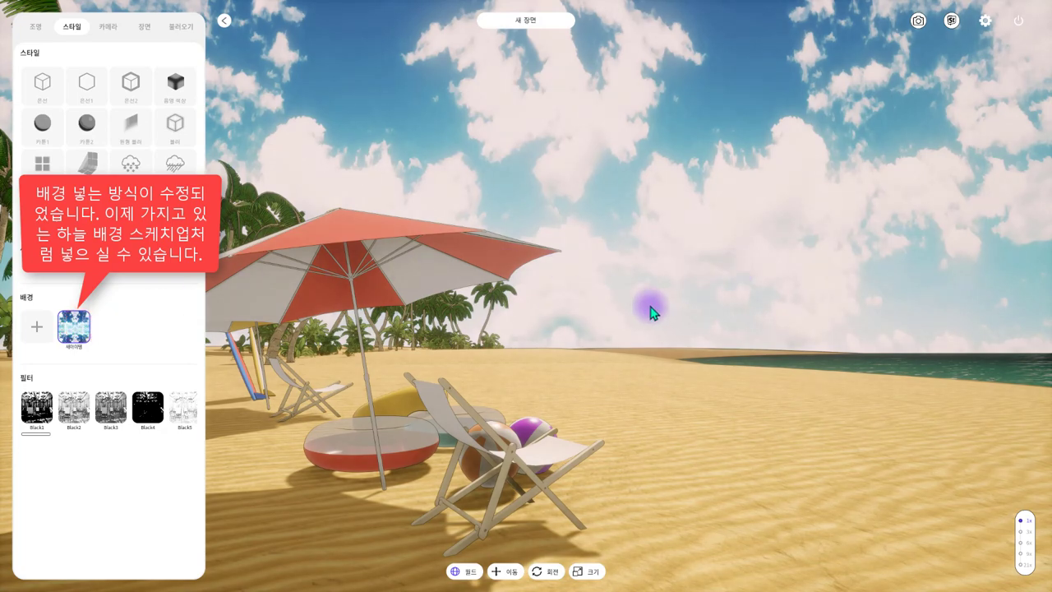
pyautogui.moveTo(650, 307); pyautogui.dragTo(601, 305)
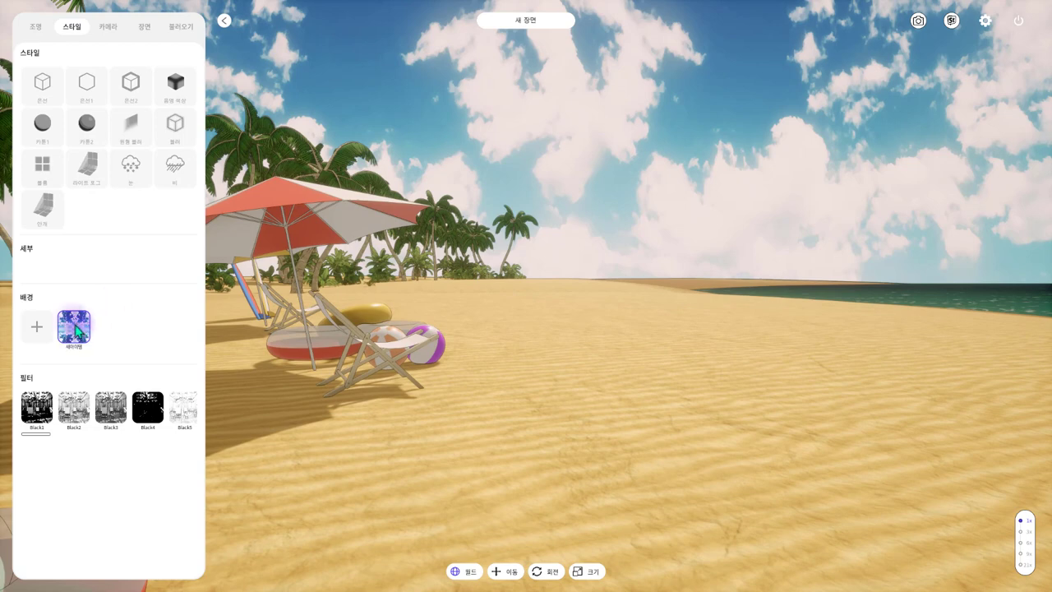
# - Open the sky background's settings and set its distance to 125000
pyautogui.doubleClick(74, 329)
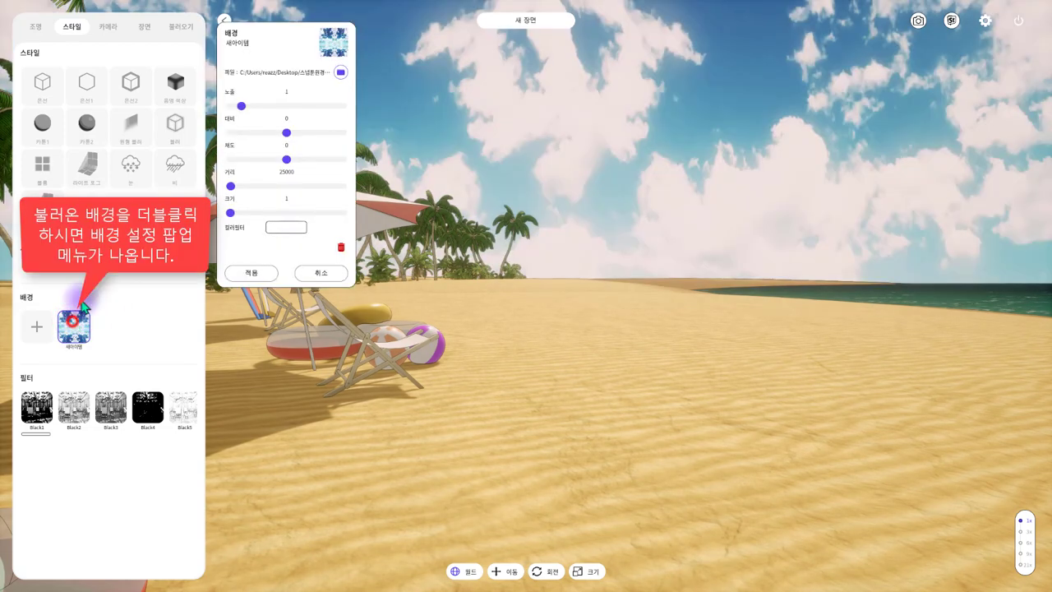
pyautogui.moveTo(294, 35); pyautogui.dragTo(341, 92)
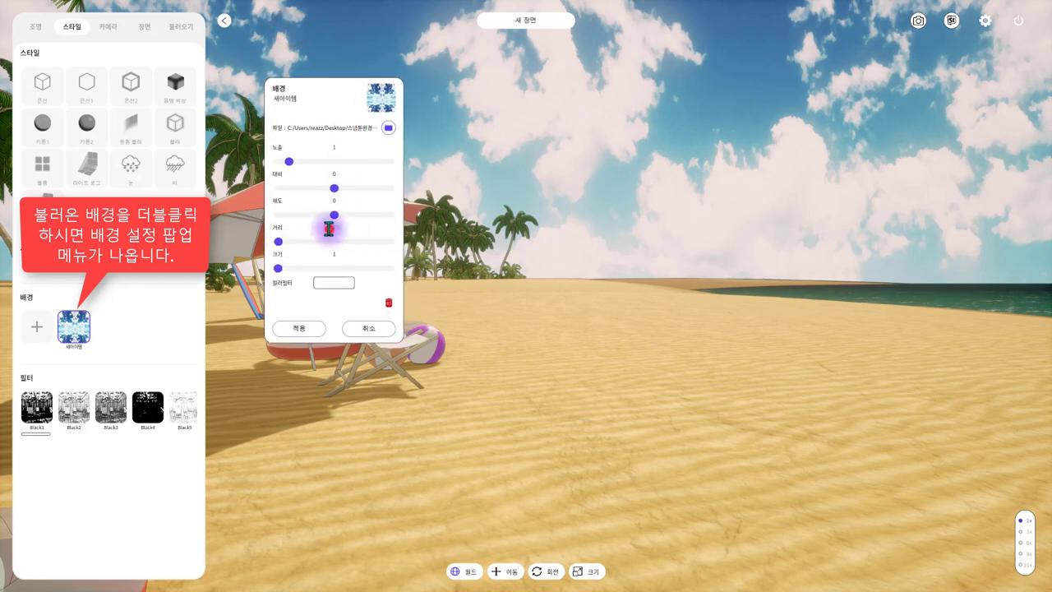
pyautogui.click(325, 229)
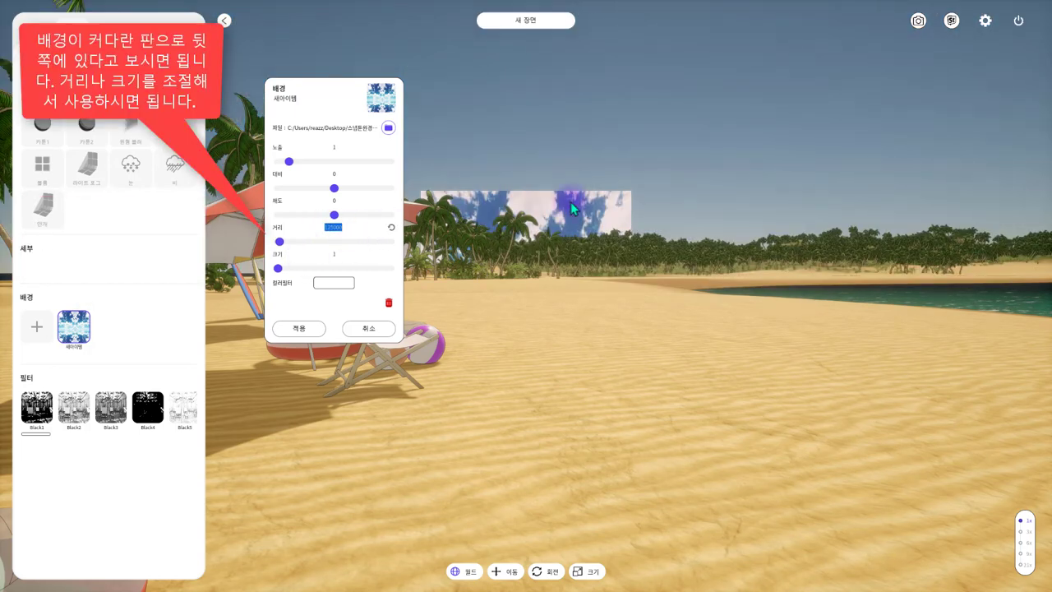
pyautogui.moveTo(566, 216); pyautogui.dragTo(481, 283)
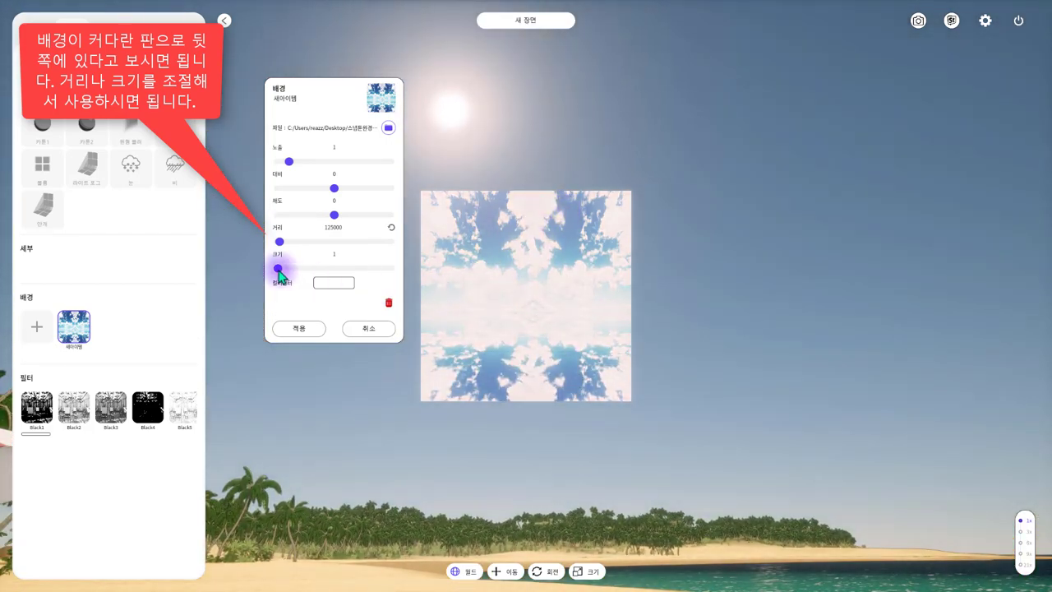
# - Enlarge the sky backdrop's size to 5 so clouds fill the view
pyautogui.click(278, 268)
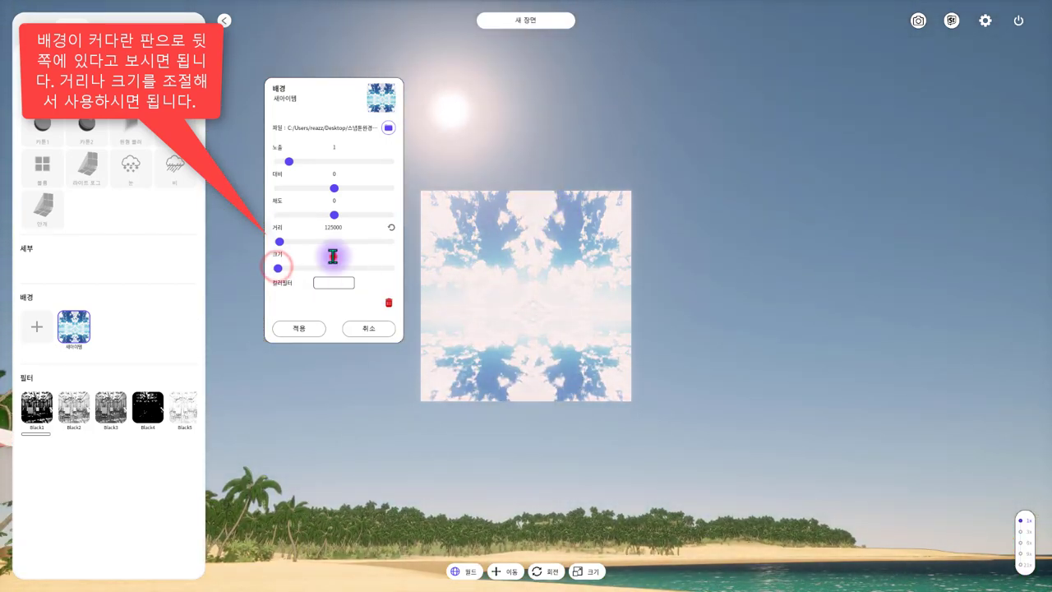
pyautogui.click(332, 256)
pyautogui.write('3')
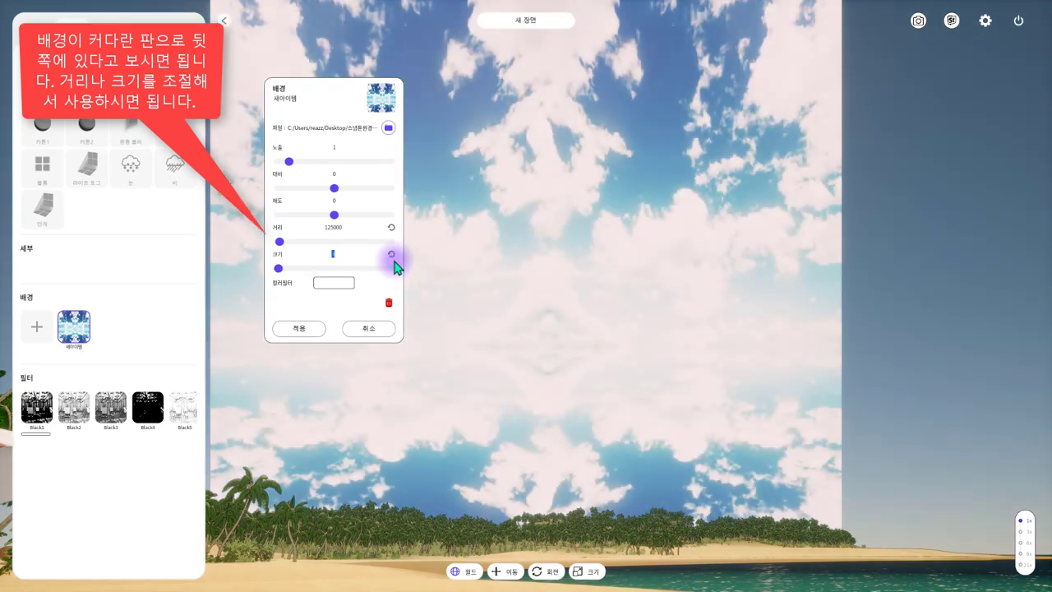
pyautogui.write('4')
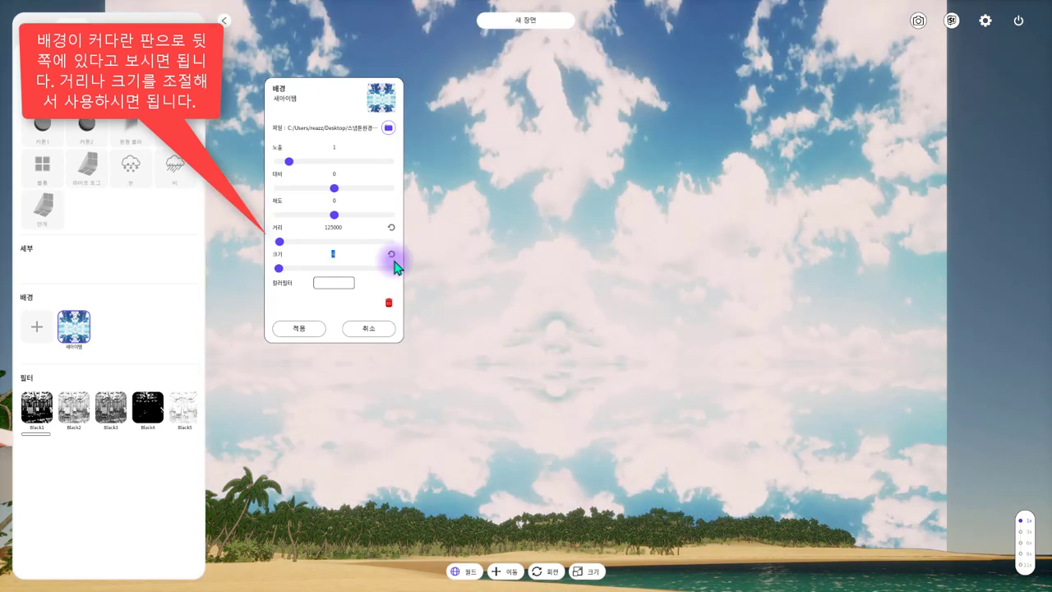
pyautogui.write('5')
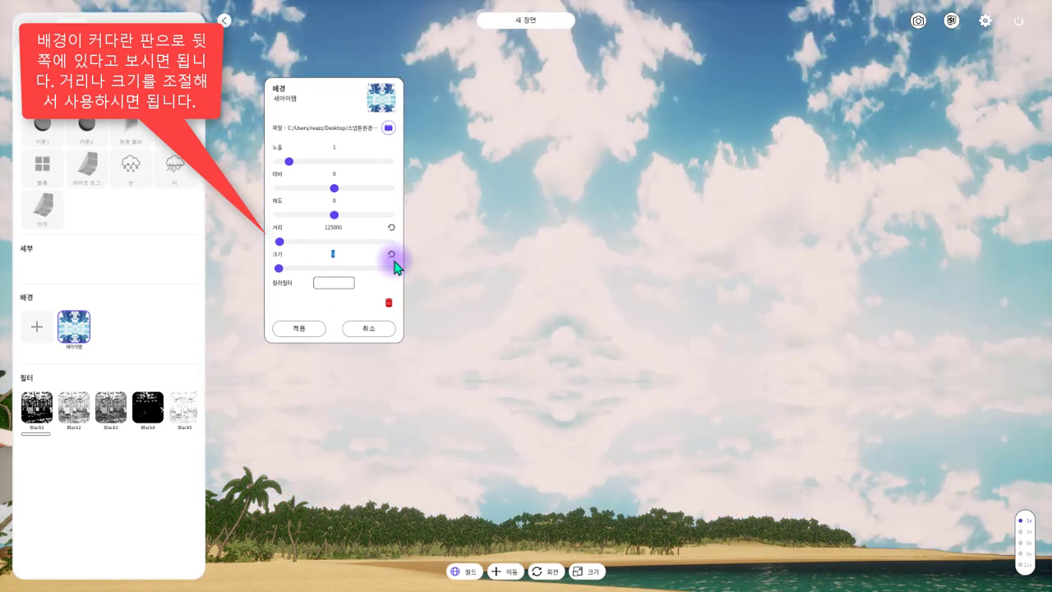
pyautogui.scroll(5, 629, 277)
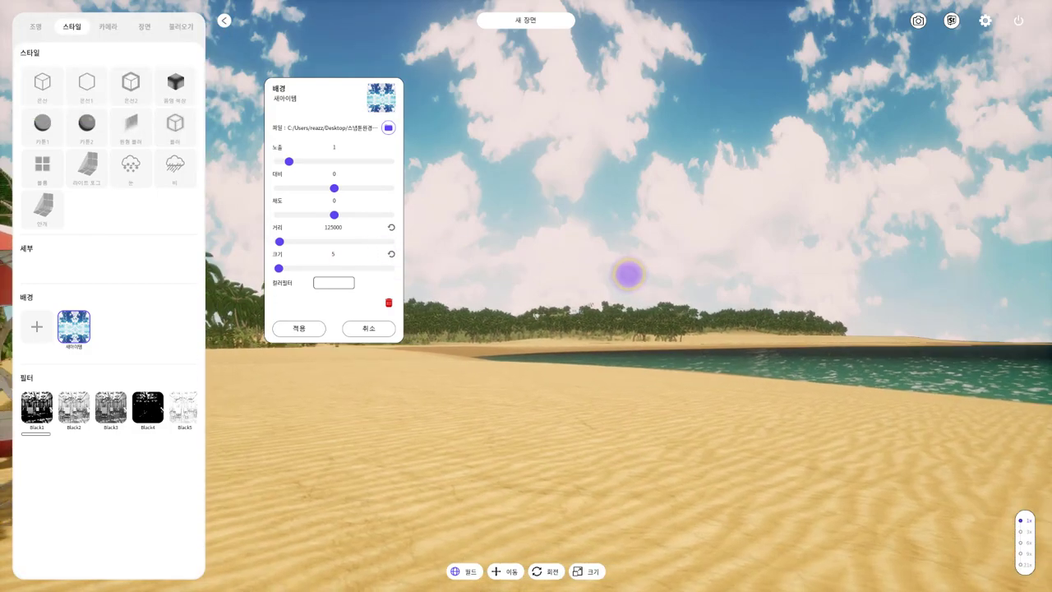
pyautogui.scroll(3, 628, 274)
pyautogui.scroll(3, 630, 275)
pyautogui.scroll(3, 633, 275)
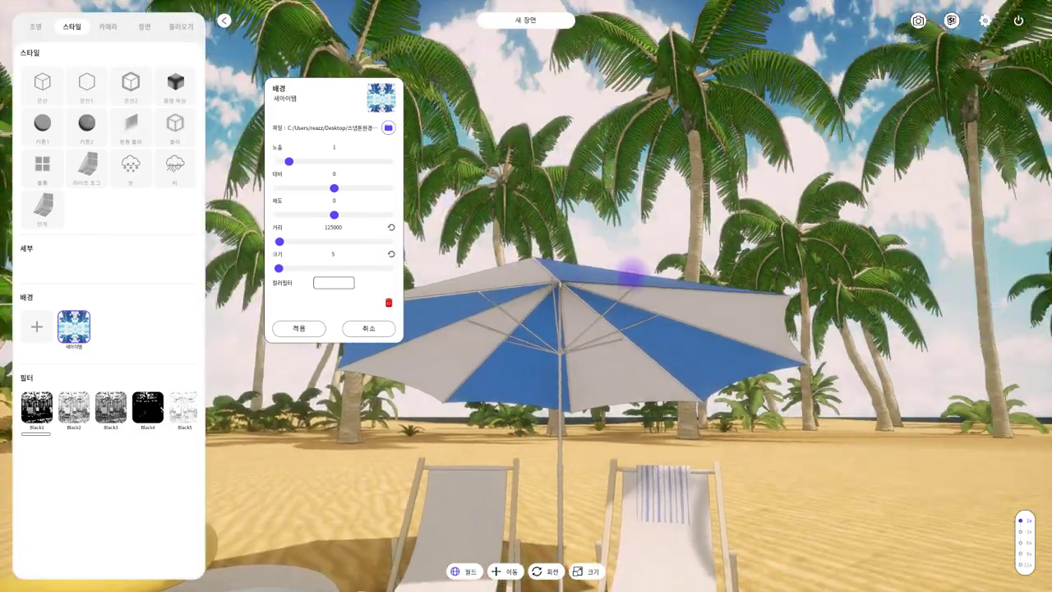
pyautogui.scroll(3, 638, 277)
pyautogui.scroll(3, 638, 276)
pyautogui.scroll(3, 629, 275)
pyautogui.scroll(2, 630, 275)
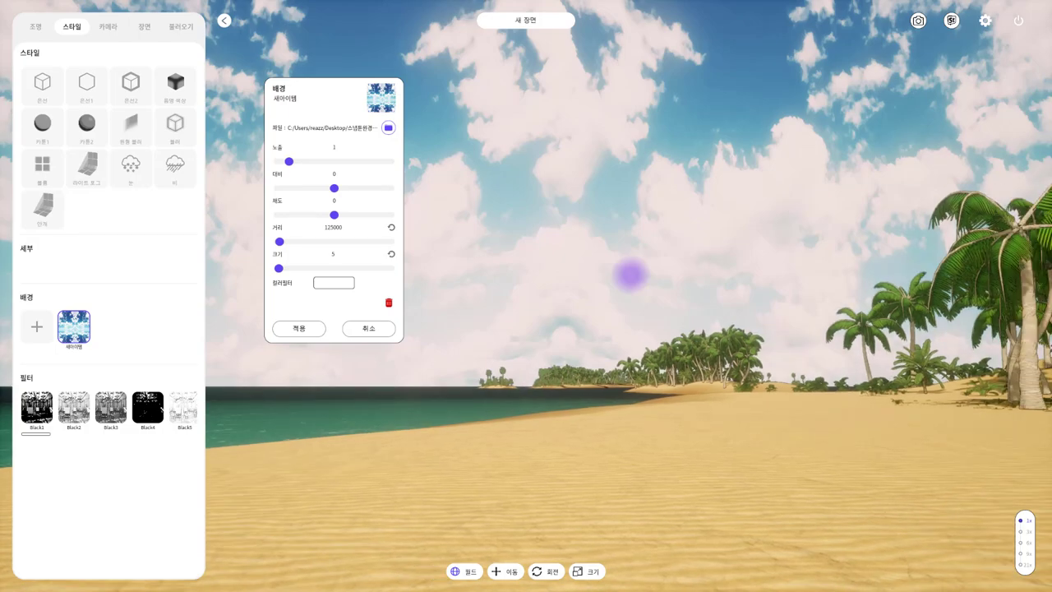
pyautogui.scroll(2, 622, 275)
pyautogui.scroll(-3, 622, 276)
pyautogui.scroll(-3, 629, 275)
pyautogui.scroll(-3, 633, 270)
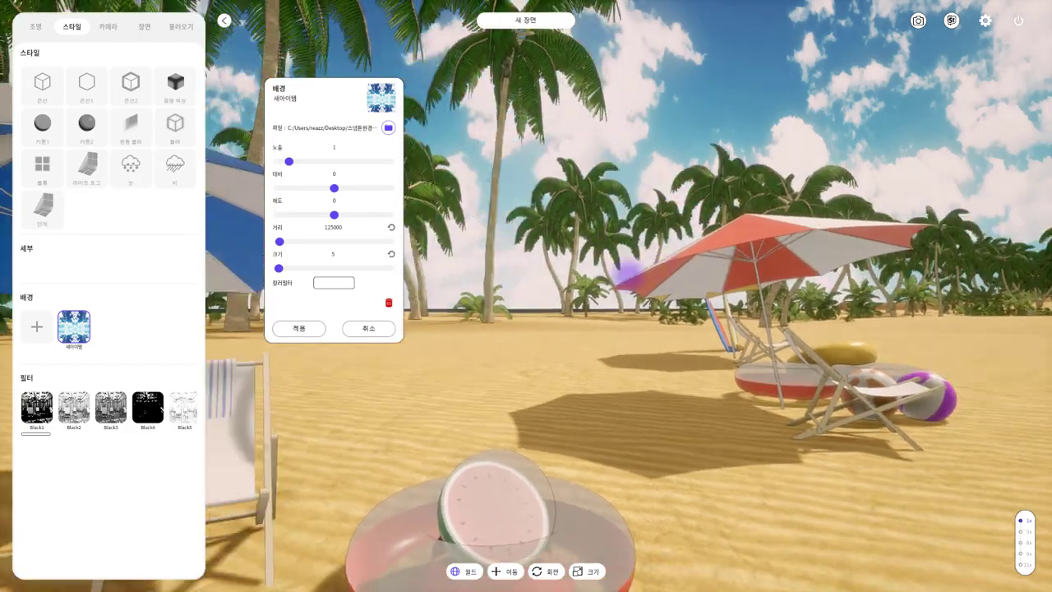
pyautogui.scroll(-2, 576, 288)
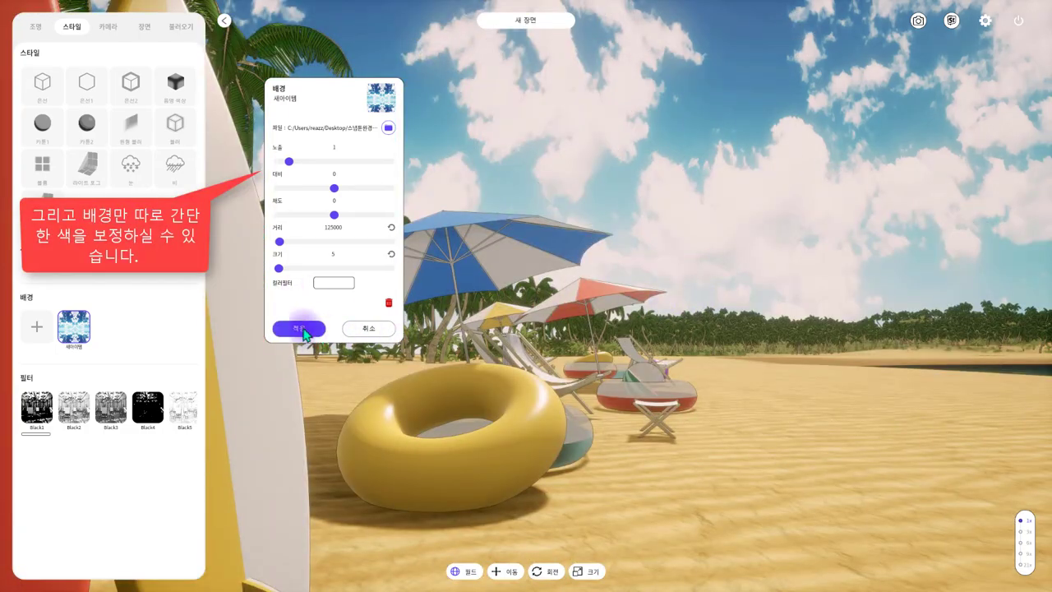
# - Raise the sky background's exposure to 1.3, discarding the pink tint and keeping contrast at 0
pyautogui.click(334, 283)
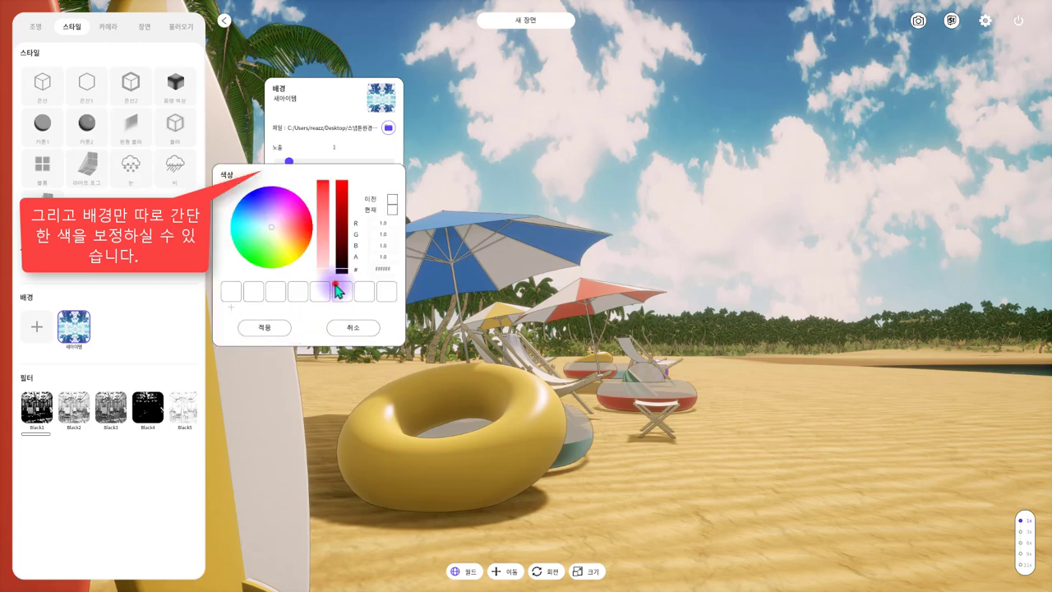
pyautogui.moveTo(326, 225); pyautogui.dragTo(331, 247)
pyautogui.click(264, 328)
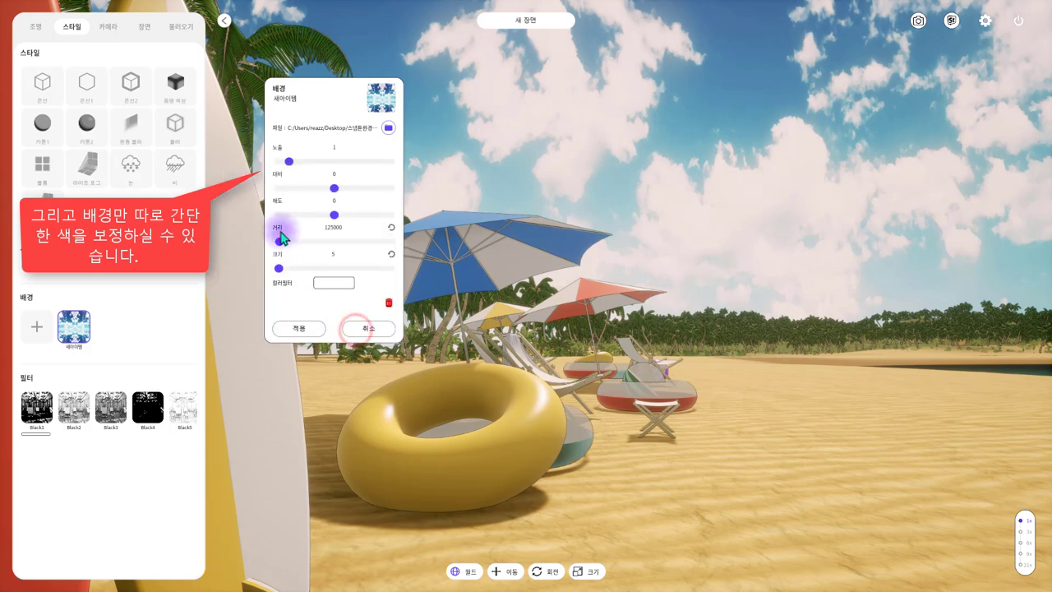
pyautogui.moveTo(288, 161)
pyautogui.mouseDown()
pyautogui.moveTo(303, 159)
pyautogui.moveTo(292, 165)
pyautogui.mouseUp()
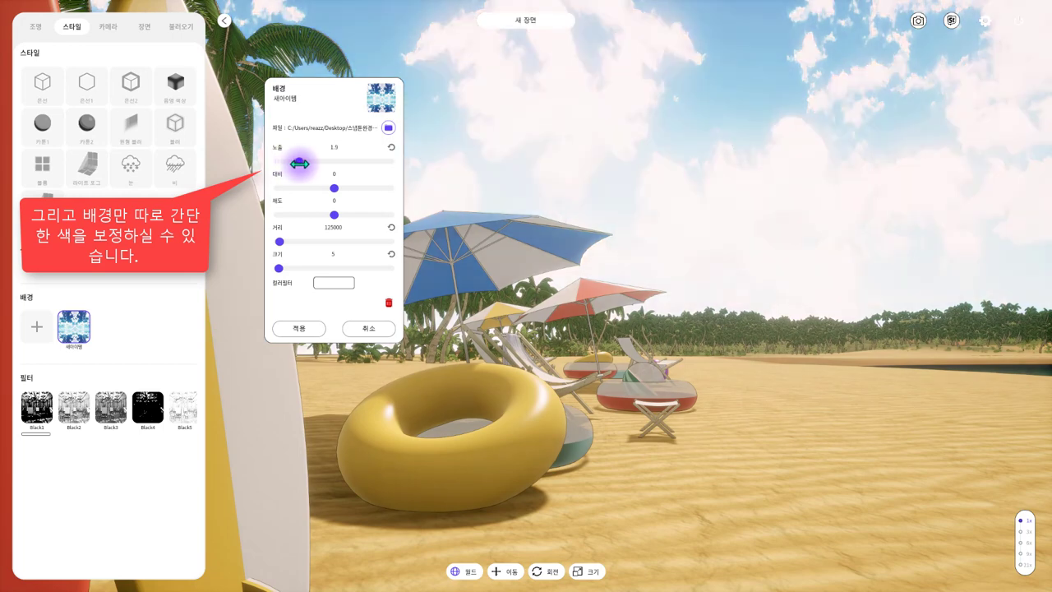
pyautogui.moveTo(334, 188); pyautogui.dragTo(334, 184)
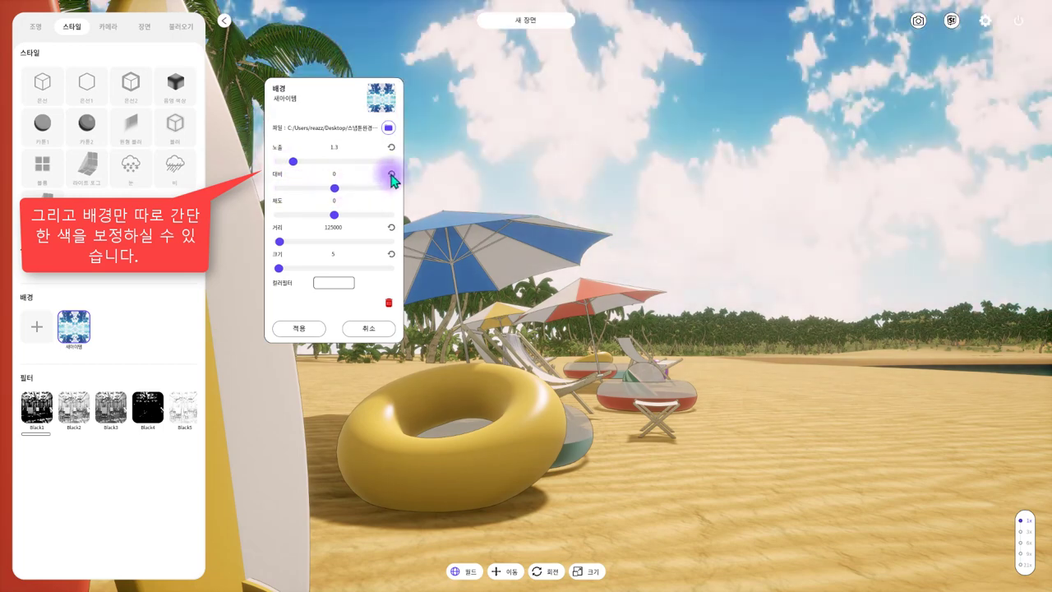
pyautogui.click(391, 174)
pyautogui.moveTo(336, 222)
pyautogui.mouseDown()
pyautogui.moveTo(403, 206)
pyautogui.moveTo(249, 217)
pyautogui.moveTo(441, 223)
pyautogui.moveTo(272, 218)
pyautogui.moveTo(337, 215)
pyautogui.mouseUp()
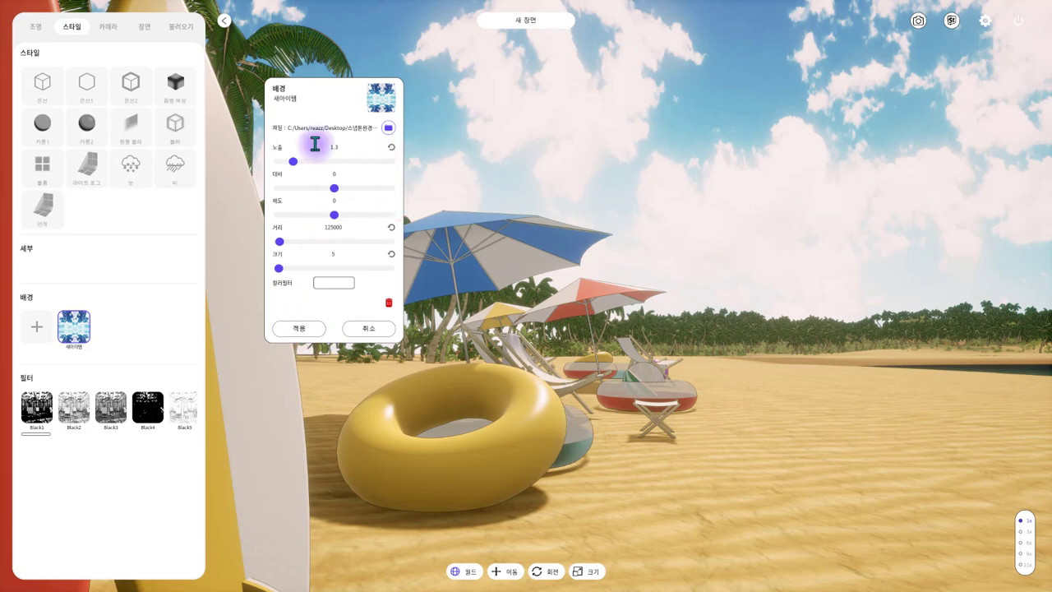
# - Rename the background 좋아좋아 and apply the background settings
pyautogui.click(282, 96)
pyautogui.moveTo(317, 99); pyautogui.dragTo(265, 100)
pyautogui.write('좋아좋아')
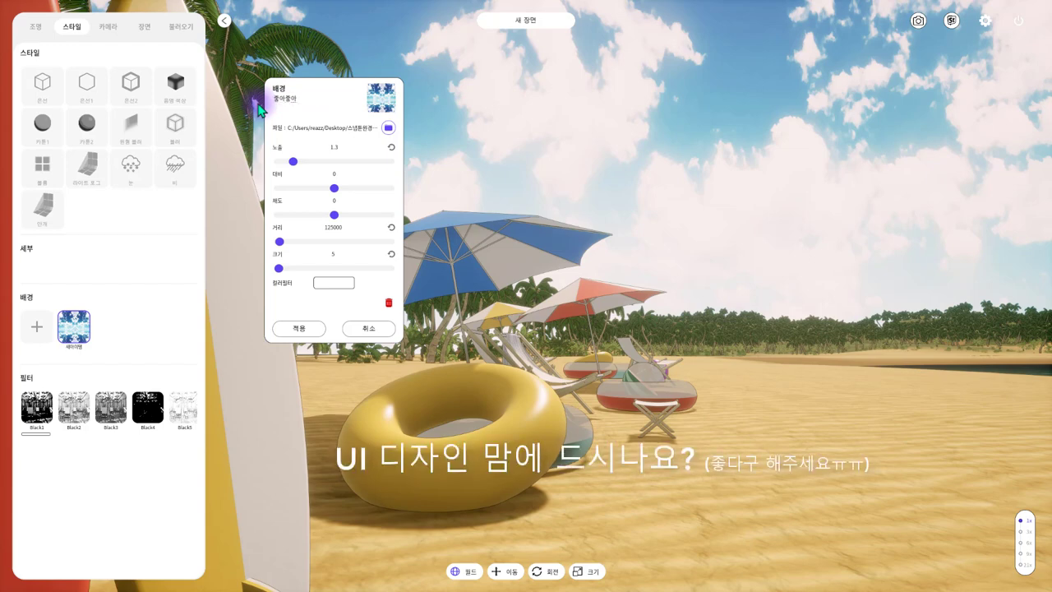
pyautogui.click(315, 330)
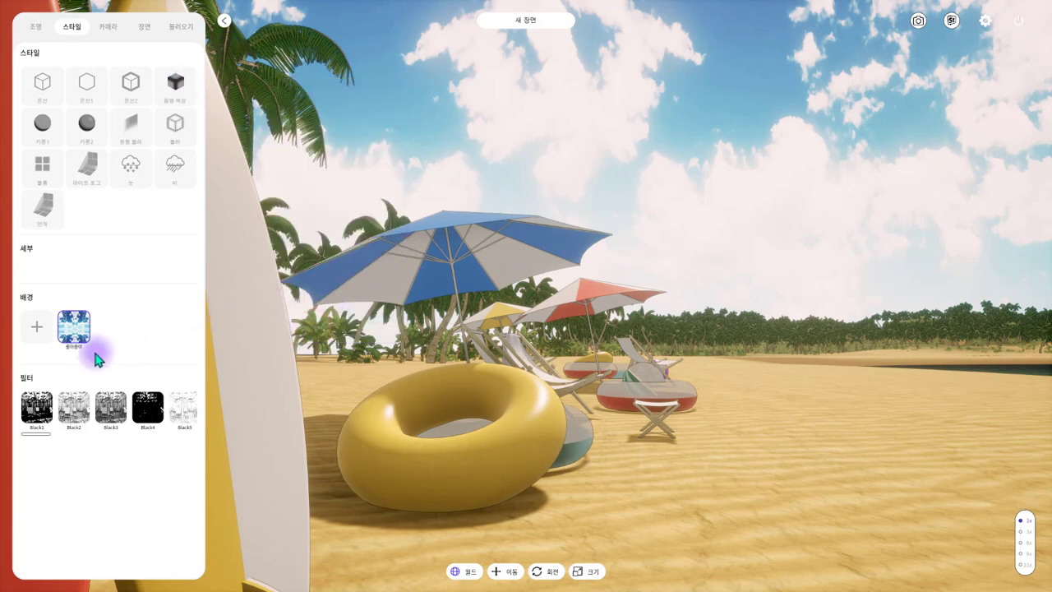
# - Turn off the custom sky and switch on the fog style
pyautogui.click(83, 331)
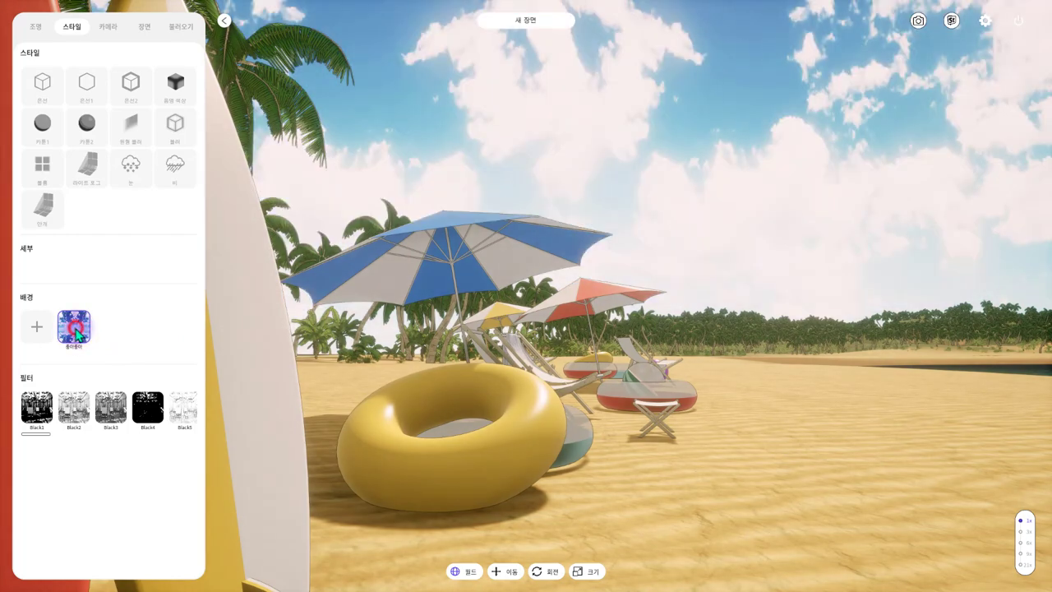
pyautogui.moveTo(621, 317); pyautogui.dragTo(606, 331, button='right')
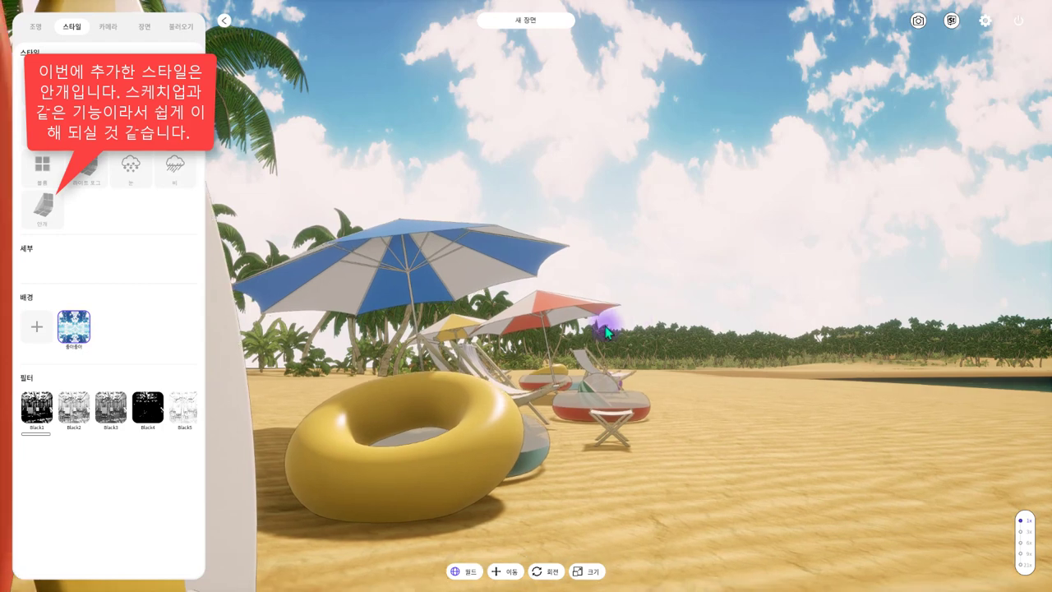
pyautogui.click(44, 206)
pyautogui.click(188, 267)
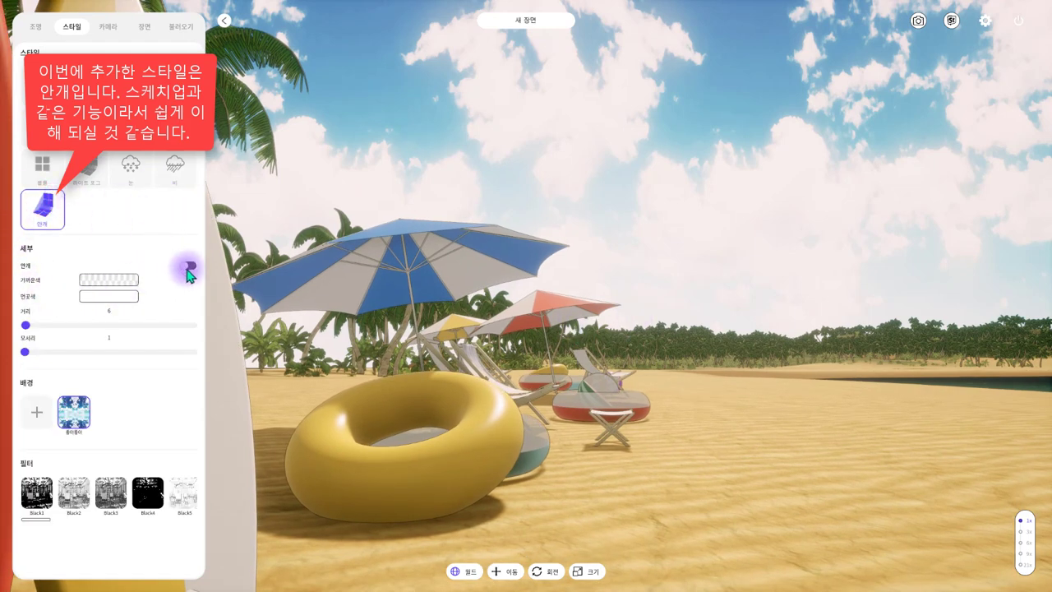
pyautogui.click(188, 267)
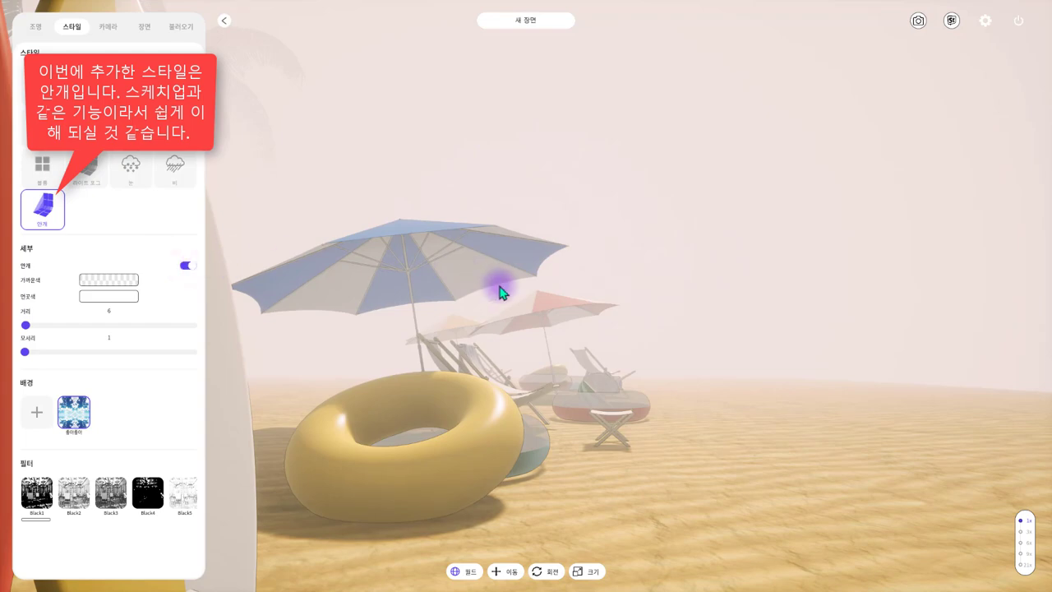
pyautogui.moveTo(500, 286); pyautogui.dragTo(498, 283)
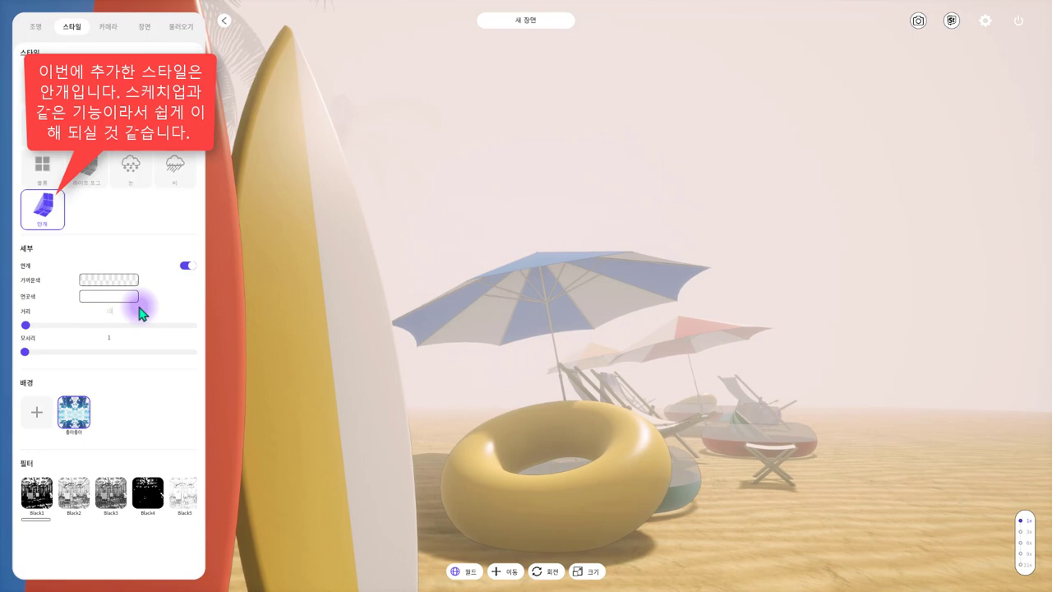
# - Set the fog distance to 100, then raise it to 1000
pyautogui.write('100')
pyautogui.press('Return')
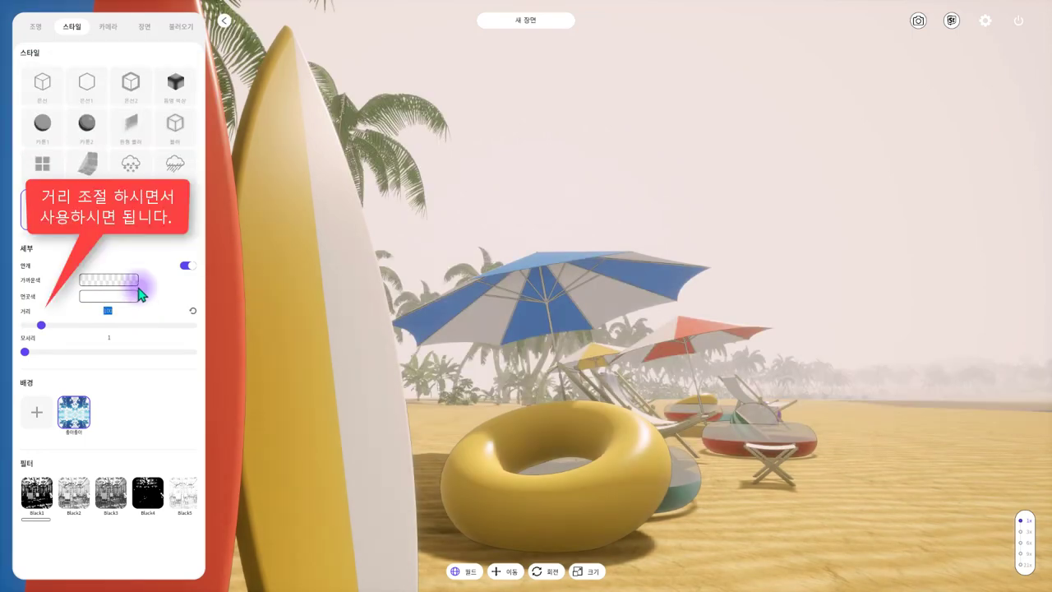
pyautogui.moveTo(583, 301); pyautogui.dragTo(581, 301)
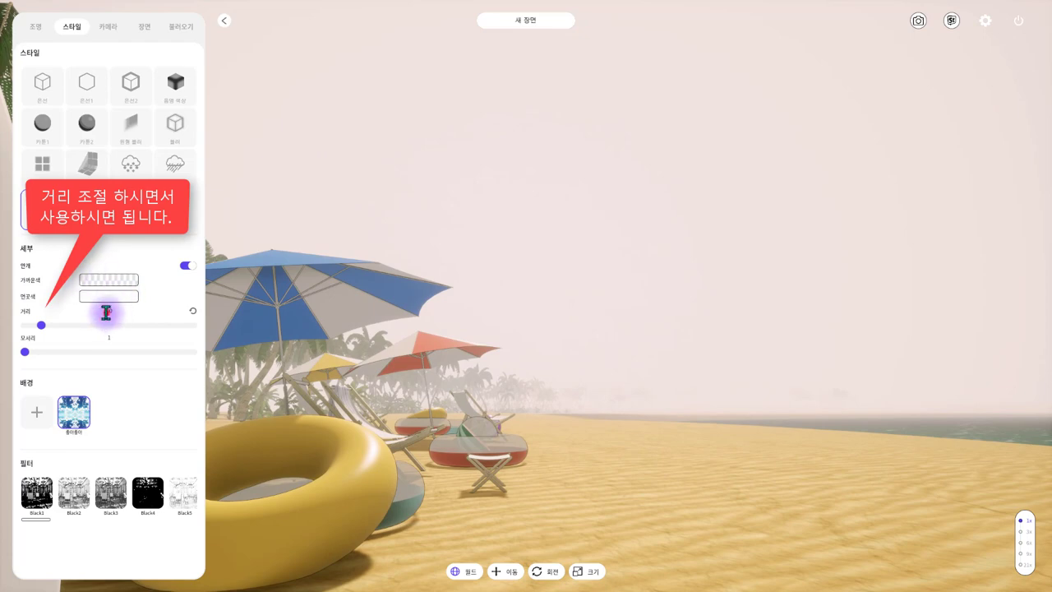
pyautogui.click(191, 313)
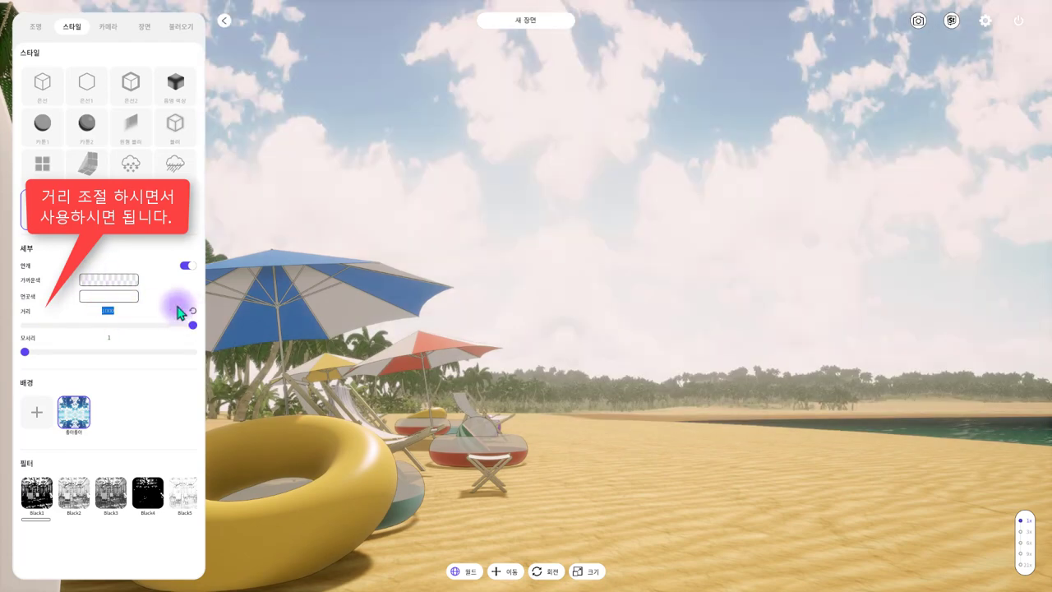
pyautogui.moveTo(500, 317); pyautogui.dragTo(490, 376)
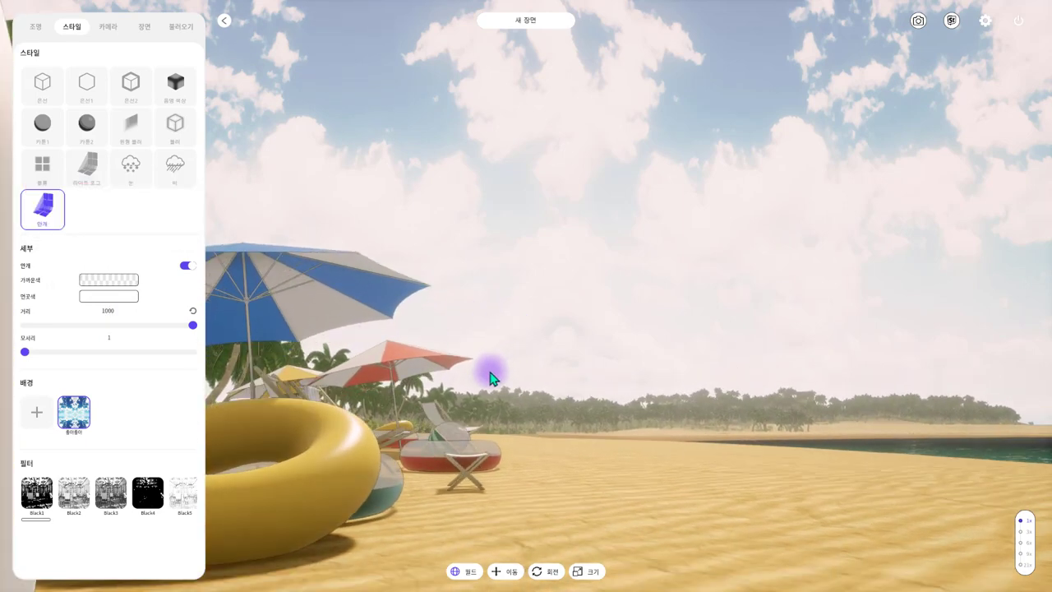
pyautogui.moveTo(557, 360); pyautogui.dragTo(517, 363)
# - Change the fog's far colour to light blue and lower the fog distance to 70
pyautogui.click(122, 298)
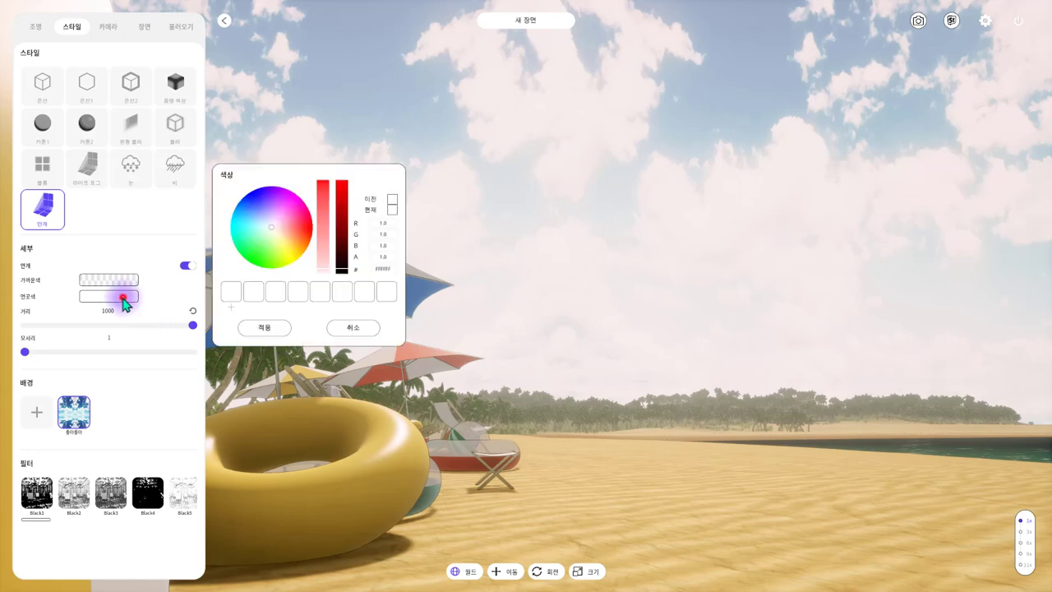
pyautogui.click(302, 233)
pyautogui.moveTo(302, 230)
pyautogui.mouseDown()
pyautogui.moveTo(296, 212)
pyautogui.moveTo(238, 230)
pyautogui.moveTo(270, 270)
pyautogui.moveTo(261, 223)
pyautogui.moveTo(220, 219)
pyautogui.mouseUp()
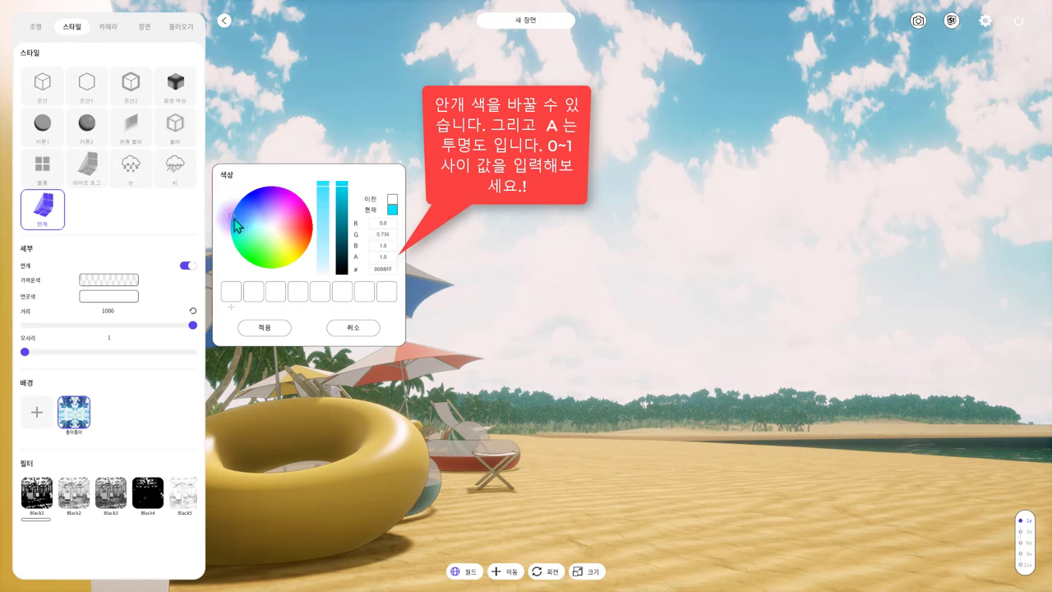
pyautogui.moveTo(234, 219); pyautogui.dragTo(242, 219)
pyautogui.click(264, 327)
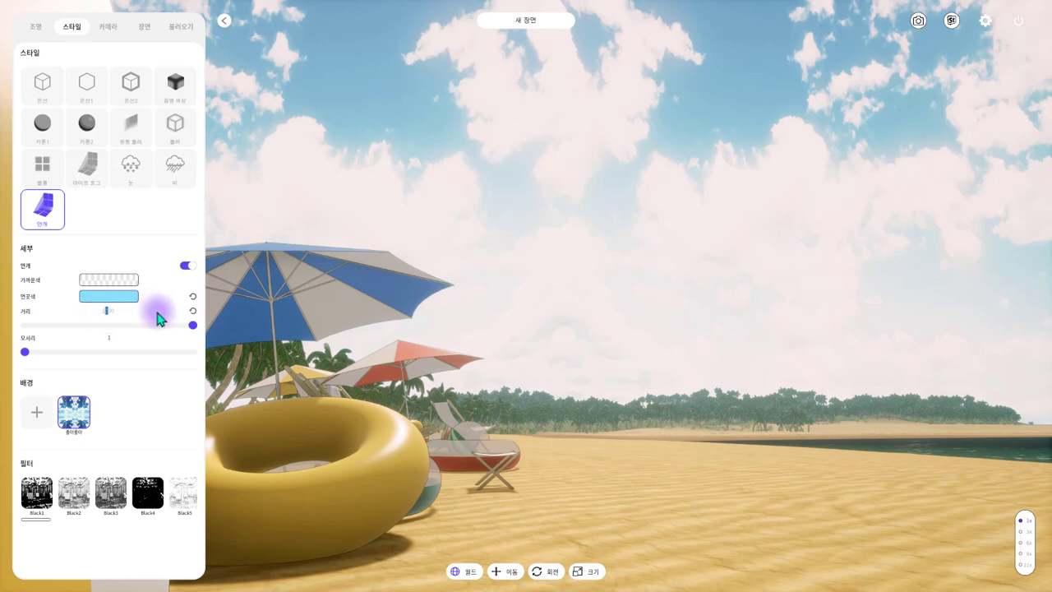
pyautogui.write('70')
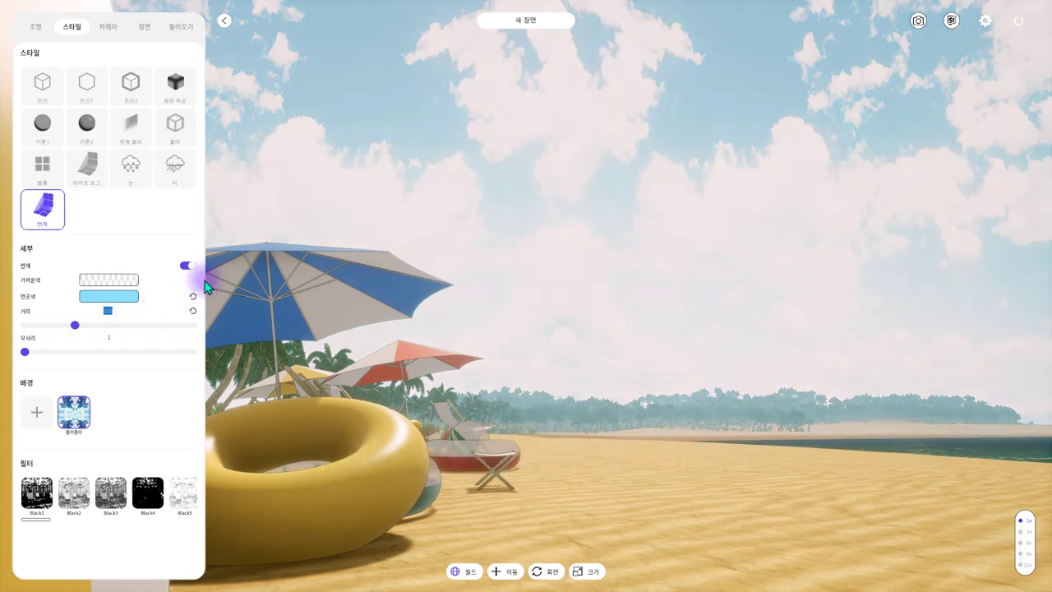
# - Set the fog distance to 300 and return the edge value to 1
pyautogui.click(633, 348)
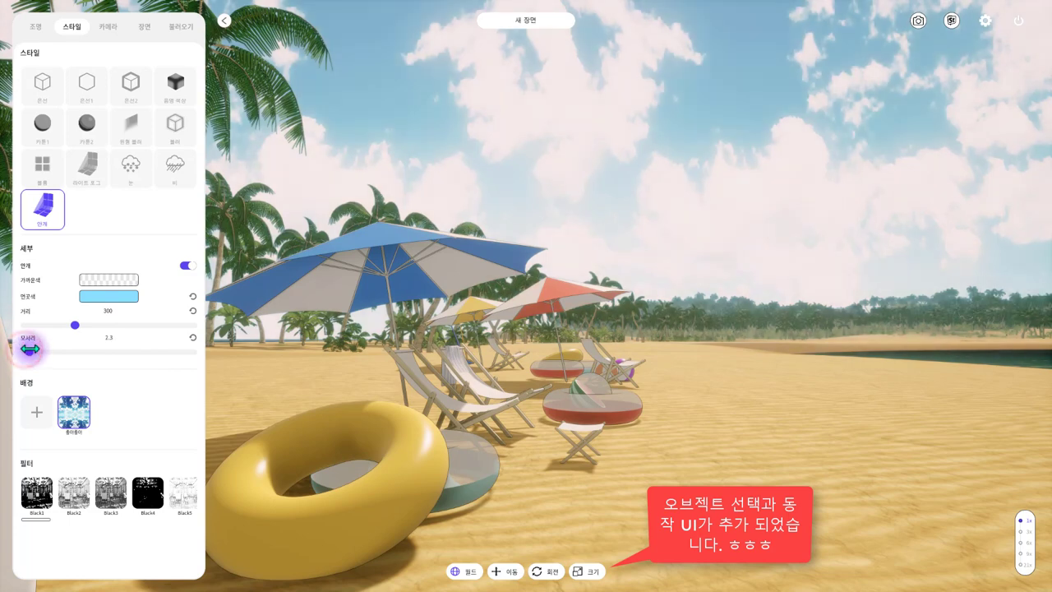
pyautogui.moveTo(24, 349)
pyautogui.mouseDown()
pyautogui.moveTo(35, 353)
pyautogui.moveTo(19, 356)
pyautogui.mouseUp()
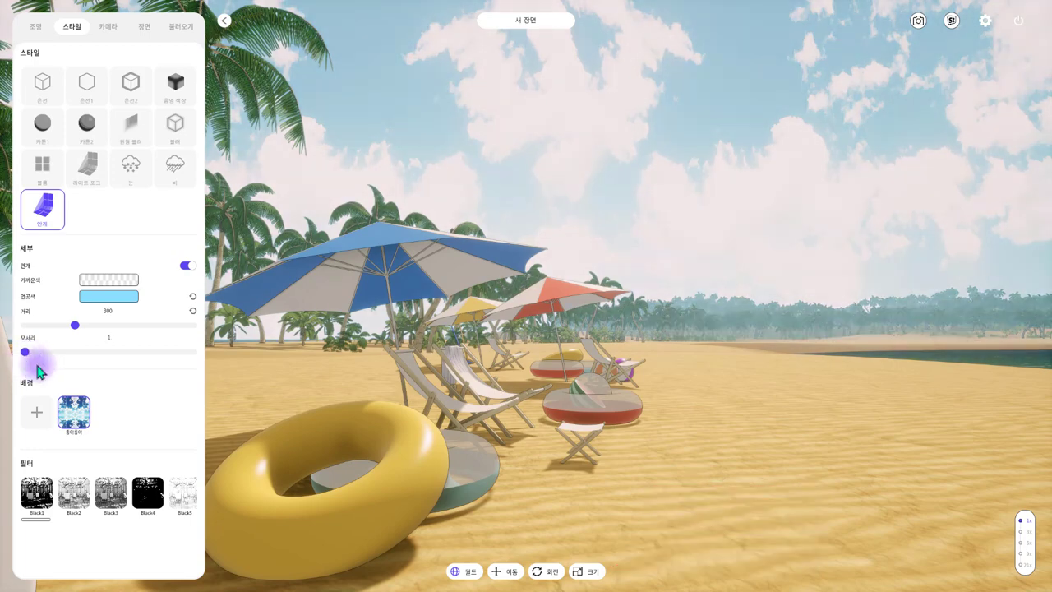
pyautogui.moveTo(411, 371)
pyautogui.mouseDown()
pyautogui.moveTo(616, 371)
pyautogui.moveTo(486, 400)
pyautogui.moveTo(571, 393)
pyautogui.moveTo(564, 383)
pyautogui.mouseUp()
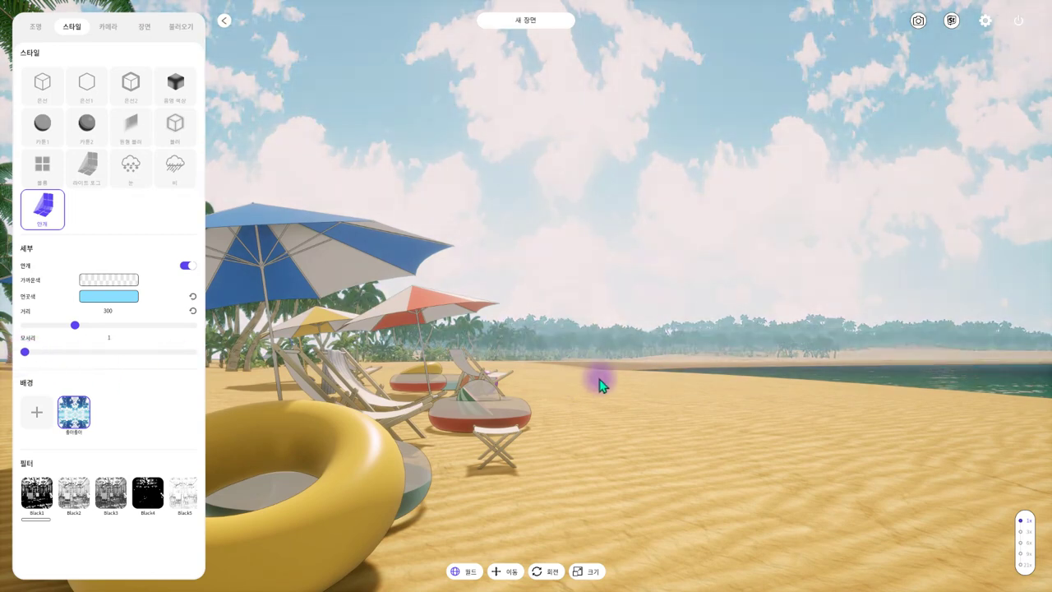
pyautogui.scroll(3, 600, 385)
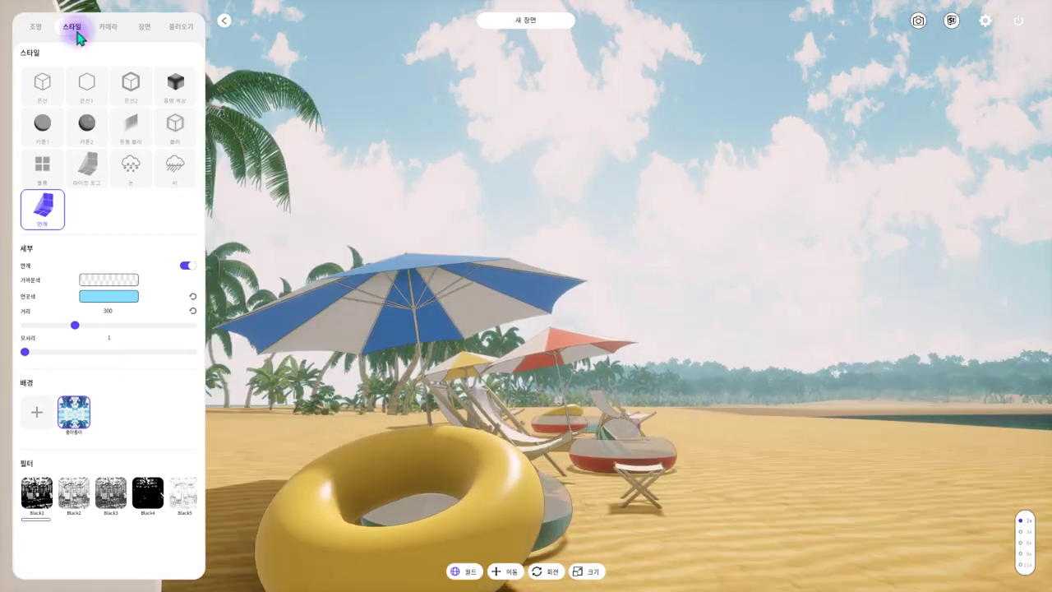
# - Switch the scene style from fog to blur and turn blur on
pyautogui.click(179, 127)
pyautogui.moveTo(524, 353); pyautogui.dragTo(576, 284)
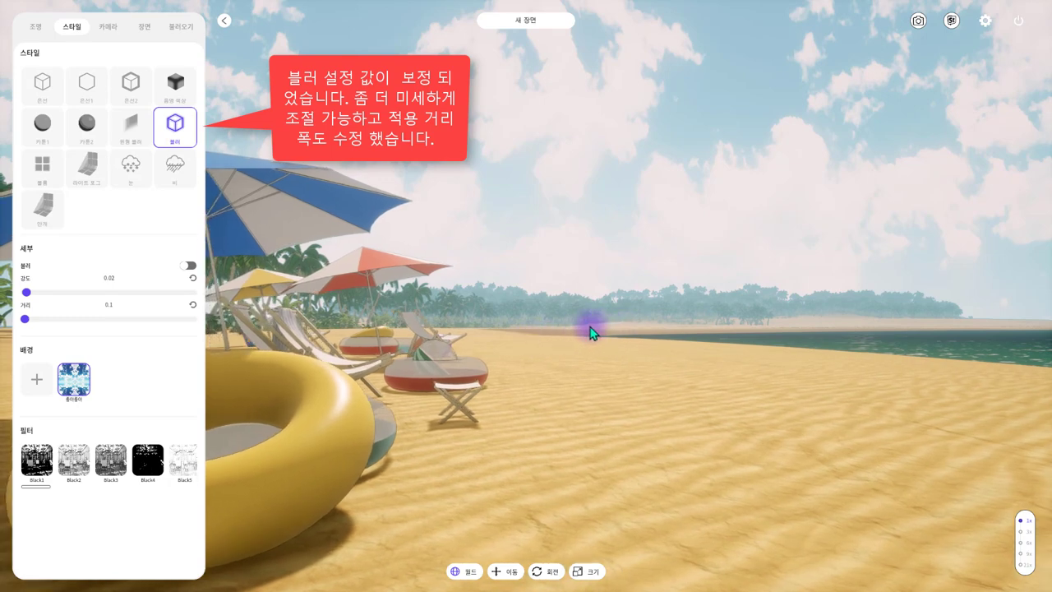
pyautogui.click(190, 267)
pyautogui.scroll(5, 420, 302)
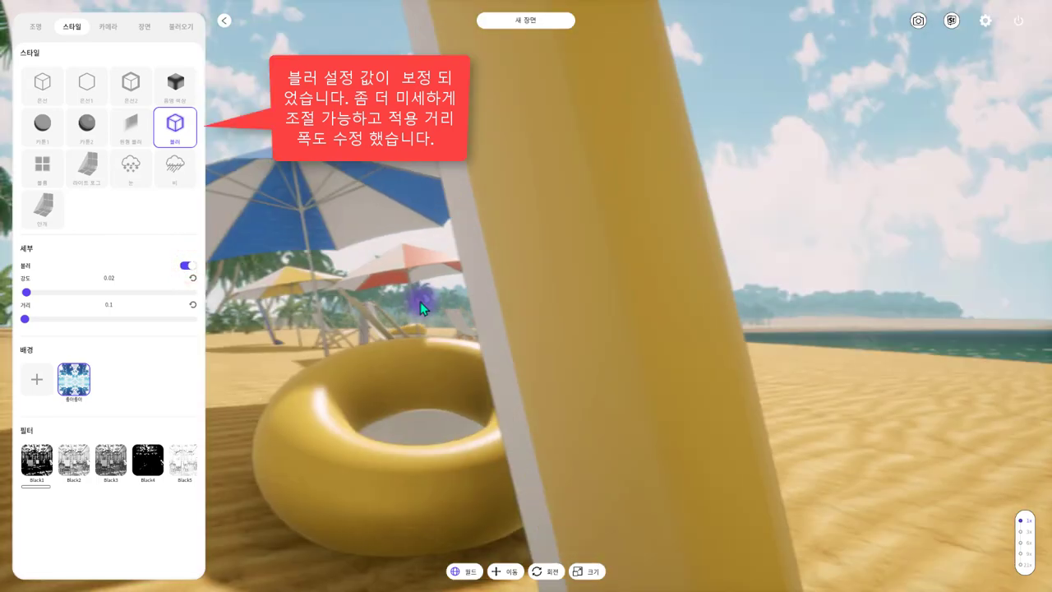
pyautogui.scroll(-5, 461, 304)
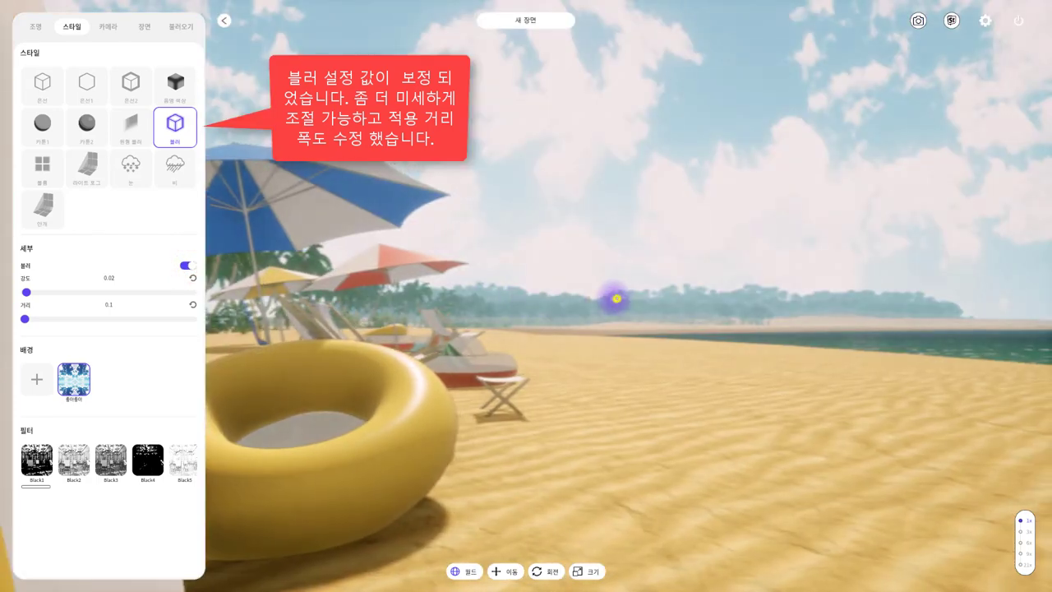
pyautogui.scroll(2, 617, 298)
pyautogui.moveTo(617, 298); pyautogui.dragTo(688, 280)
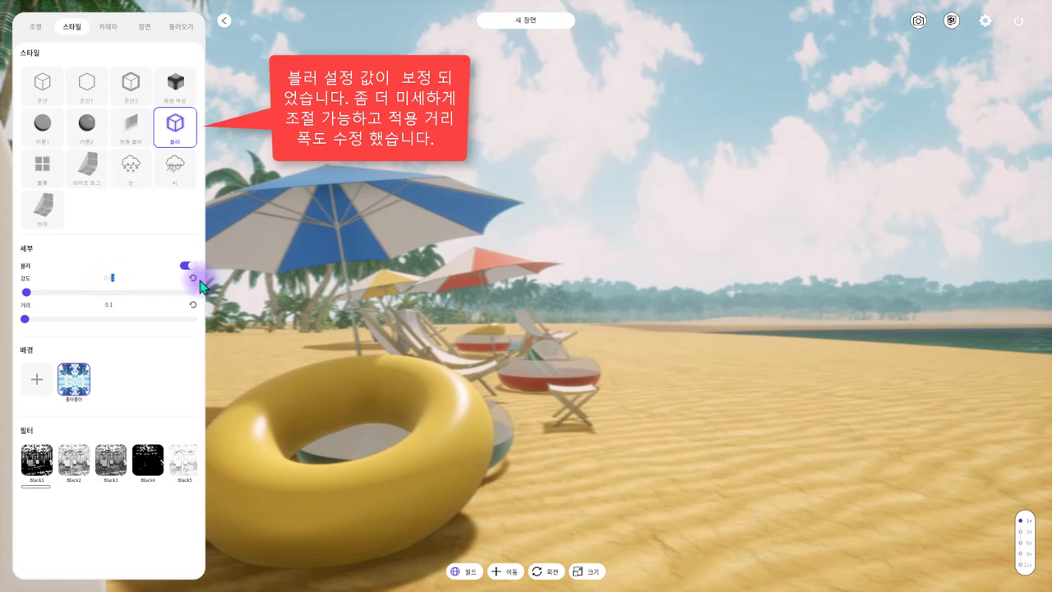
# - Set blur strength to 0.05 and blur distance to 5
pyautogui.write('5')
pyautogui.moveTo(592, 333)
pyautogui.mouseDown()
pyautogui.moveTo(599, 356)
pyautogui.moveTo(531, 364)
pyautogui.mouseUp()
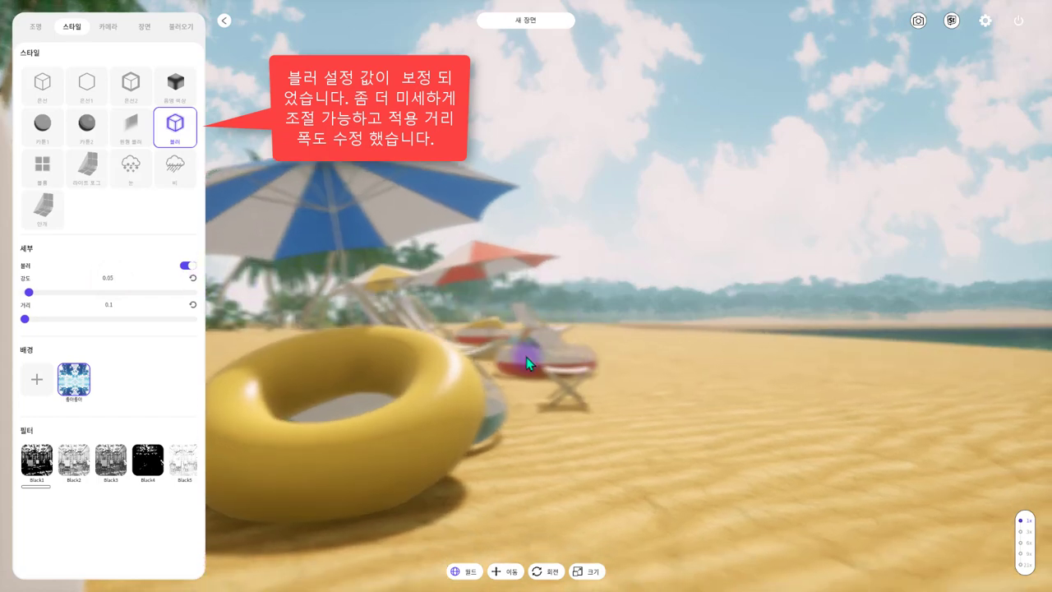
pyautogui.click(104, 305)
pyautogui.press('BackSpace')
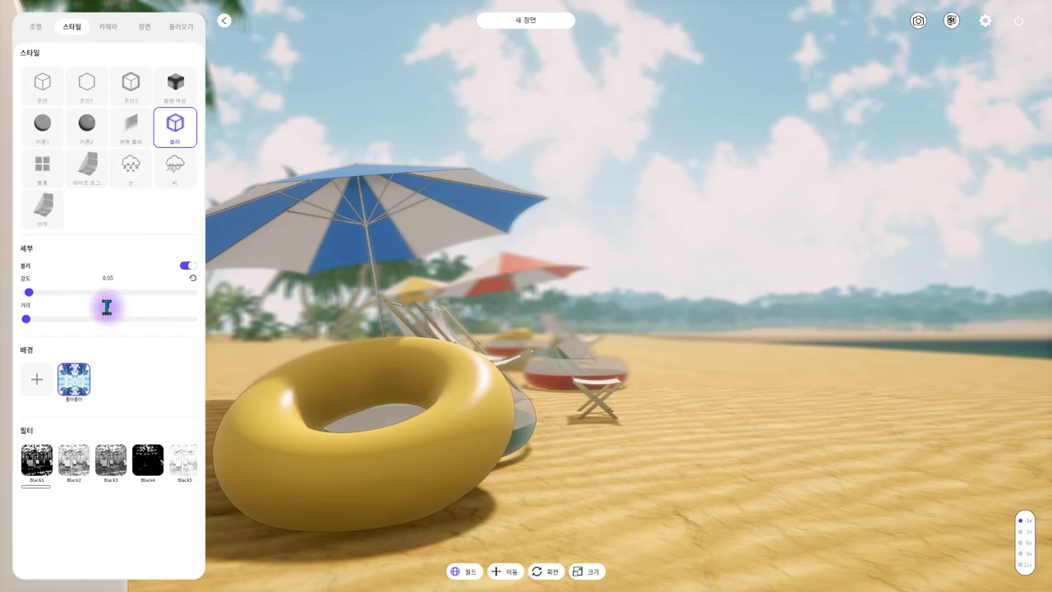
pyautogui.click(107, 308)
pyautogui.moveTo(485, 321); pyautogui.dragTo(561, 313)
pyautogui.write('3')
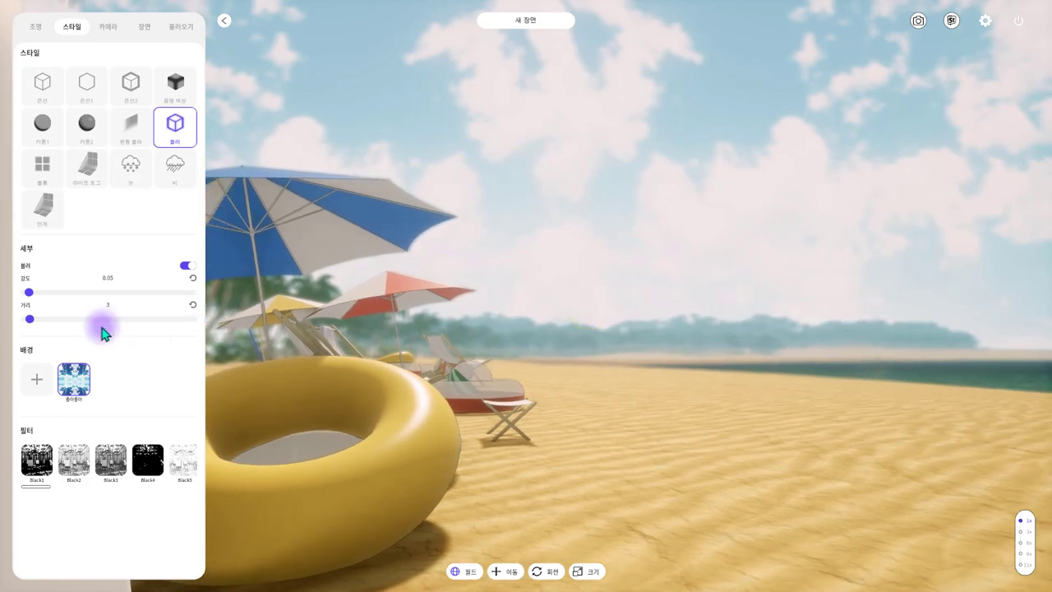
pyautogui.write('5')
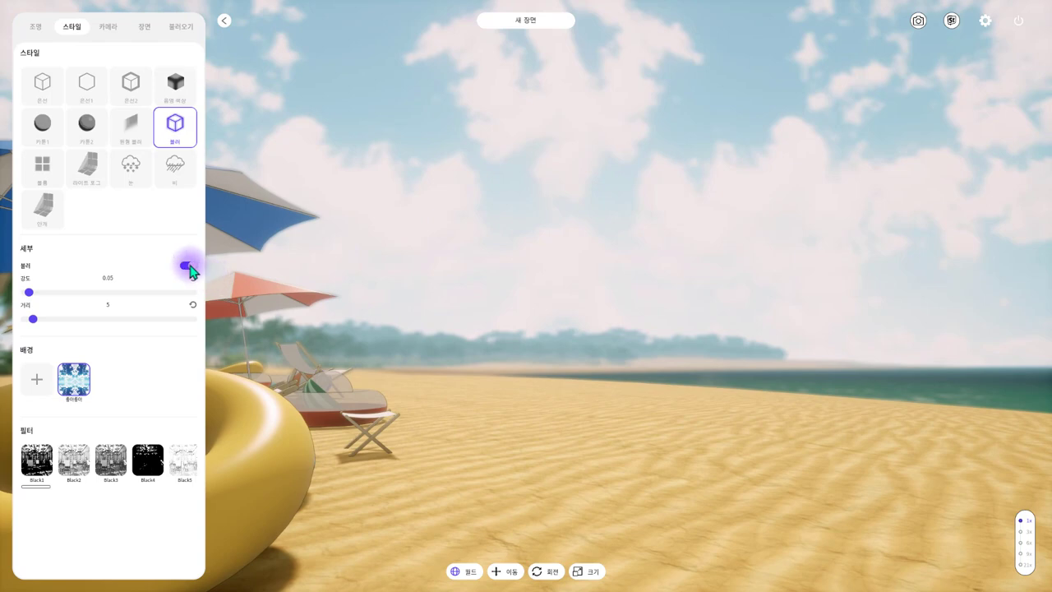
# - Turn blur off, apply the Black1 black-and-white filter, and show the scene list
pyautogui.click(189, 265)
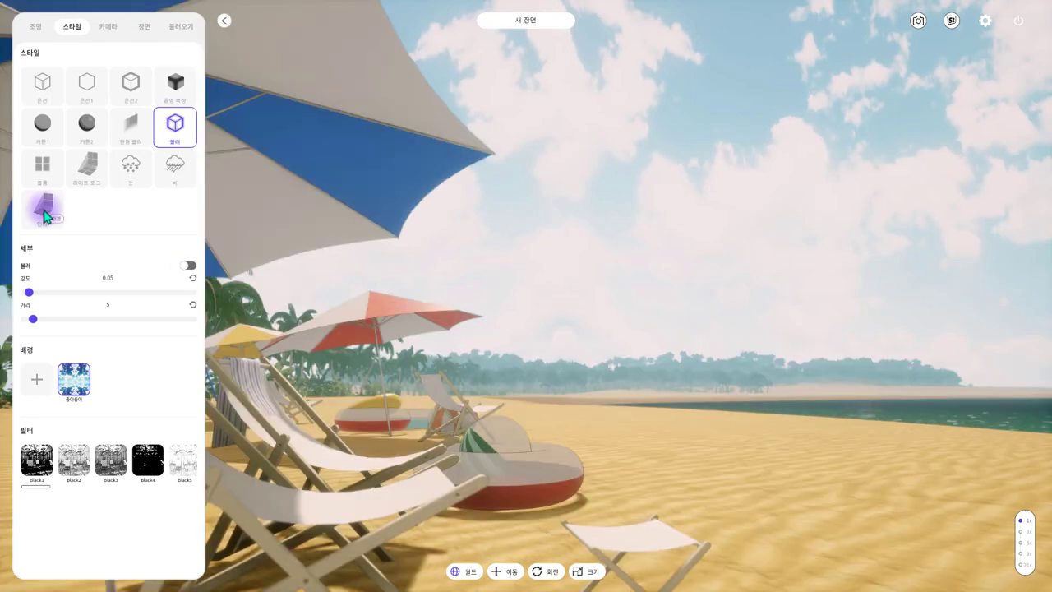
pyautogui.moveTo(414, 315)
pyautogui.mouseDown()
pyautogui.moveTo(616, 322)
pyautogui.moveTo(616, 308)
pyautogui.moveTo(530, 352)
pyautogui.mouseUp()
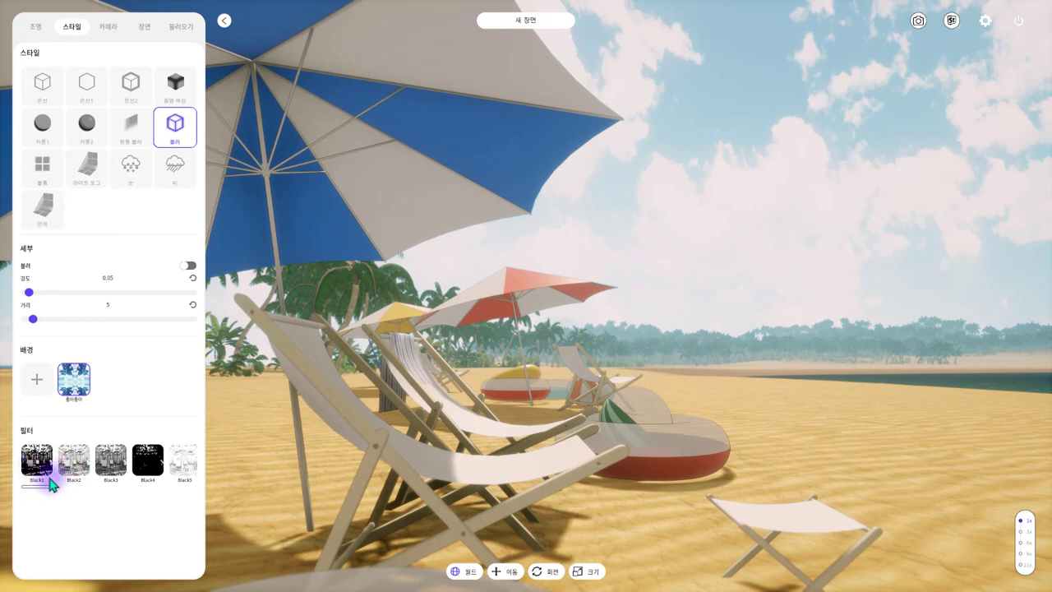
pyautogui.moveTo(65, 488)
pyautogui.mouseDown()
pyautogui.moveTo(172, 486)
pyautogui.moveTo(27, 486)
pyautogui.mouseUp()
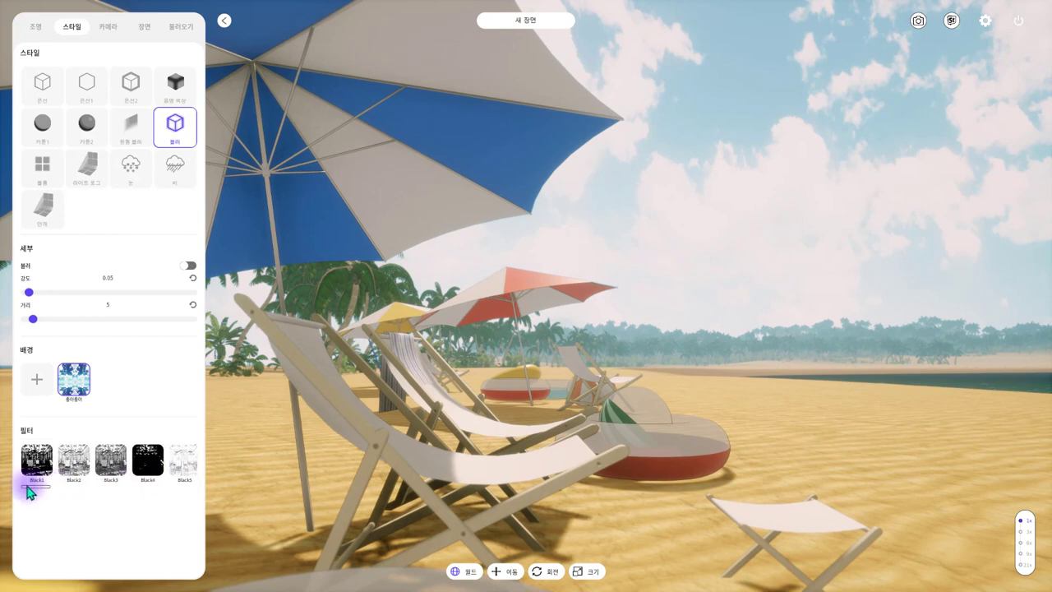
pyautogui.click(37, 466)
pyautogui.moveTo(446, 376); pyautogui.dragTo(450, 387)
pyautogui.moveTo(603, 372)
pyautogui.mouseDown()
pyautogui.moveTo(582, 398)
pyautogui.moveTo(583, 371)
pyautogui.mouseUp()
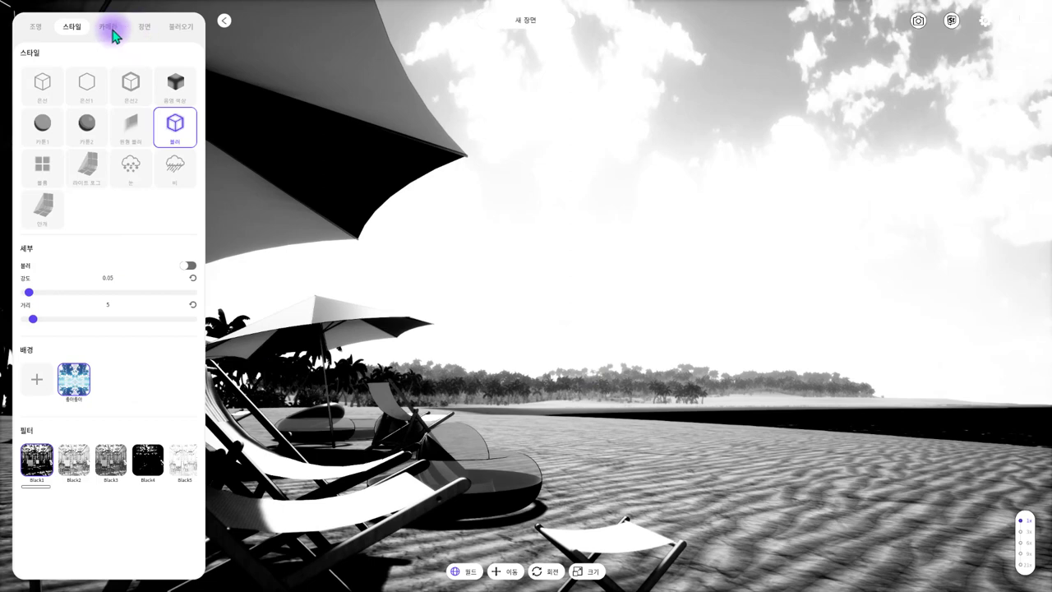
pyautogui.click(143, 31)
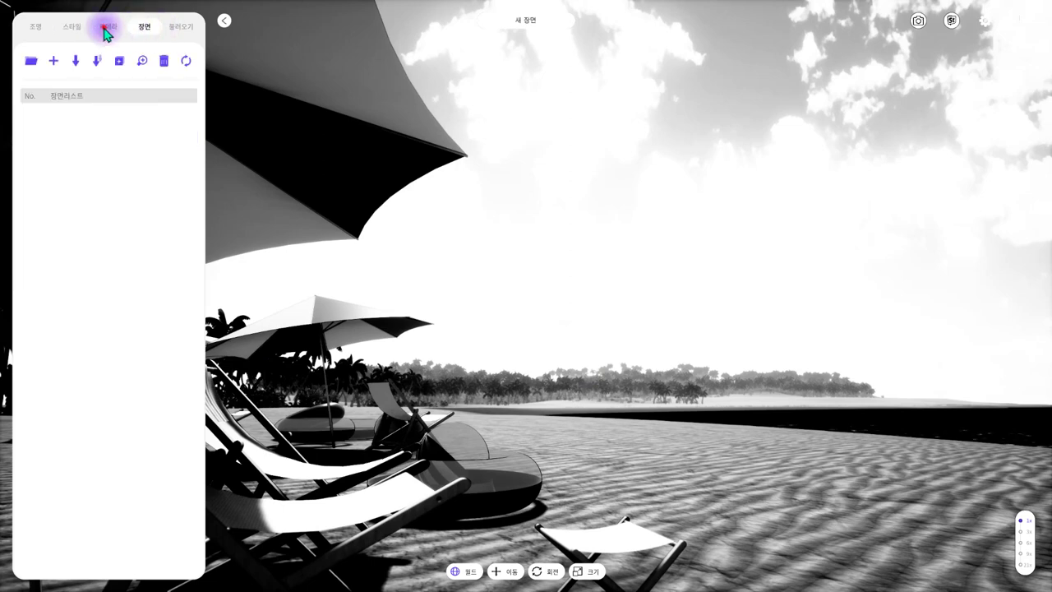
# - Try camera exposure and contrast values, then reset them to defaults 0.8 and 1
pyautogui.click(107, 31)
pyautogui.moveTo(41, 190); pyautogui.dragTo(86, 191)
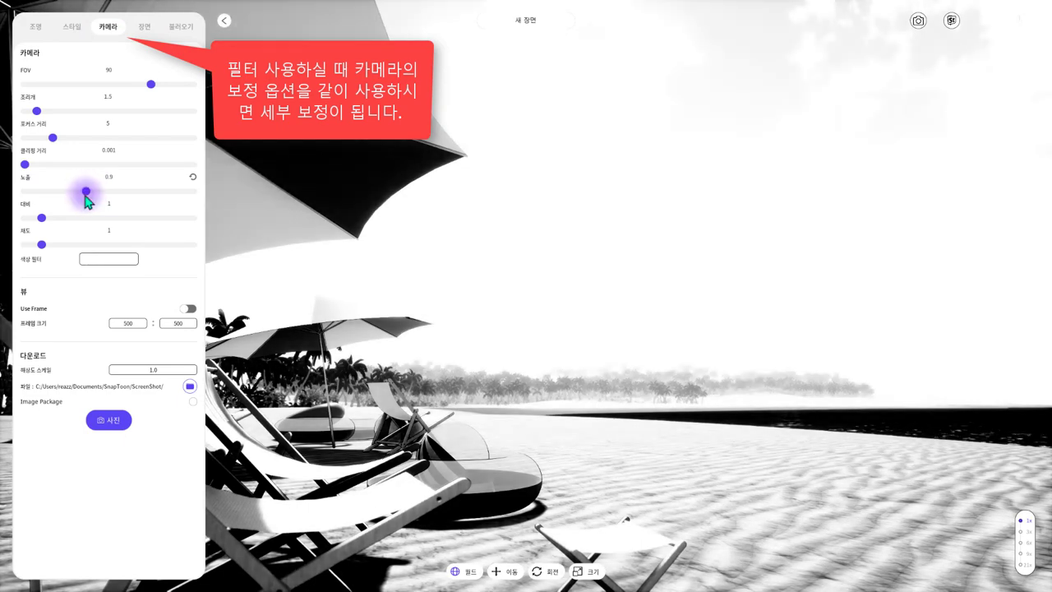
pyautogui.moveTo(41, 217); pyautogui.dragTo(31, 224)
pyautogui.moveTo(85, 191); pyautogui.dragTo(79, 192)
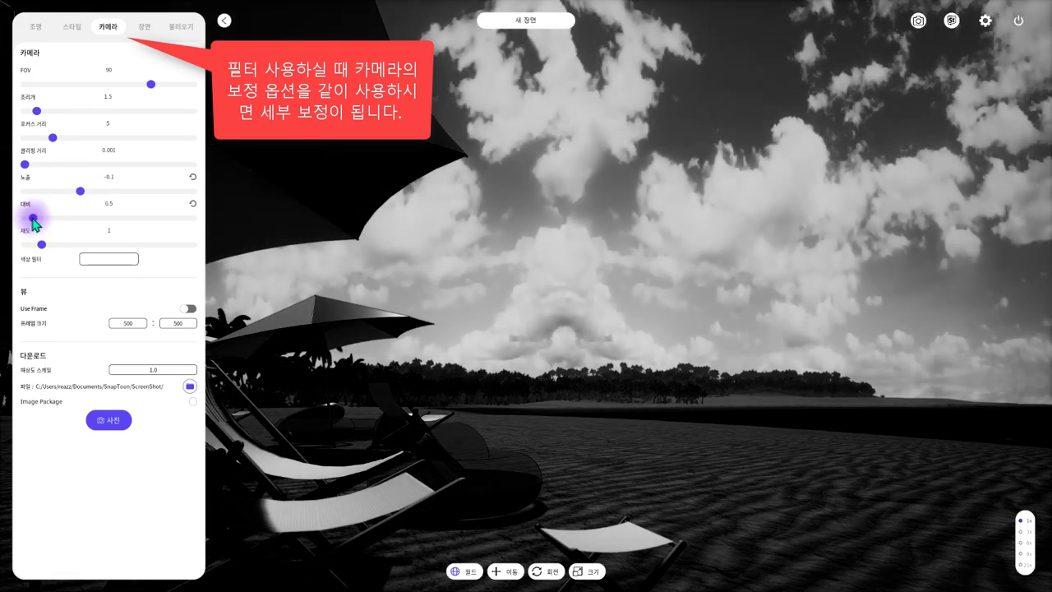
pyautogui.moveTo(33, 218); pyautogui.dragTo(30, 218)
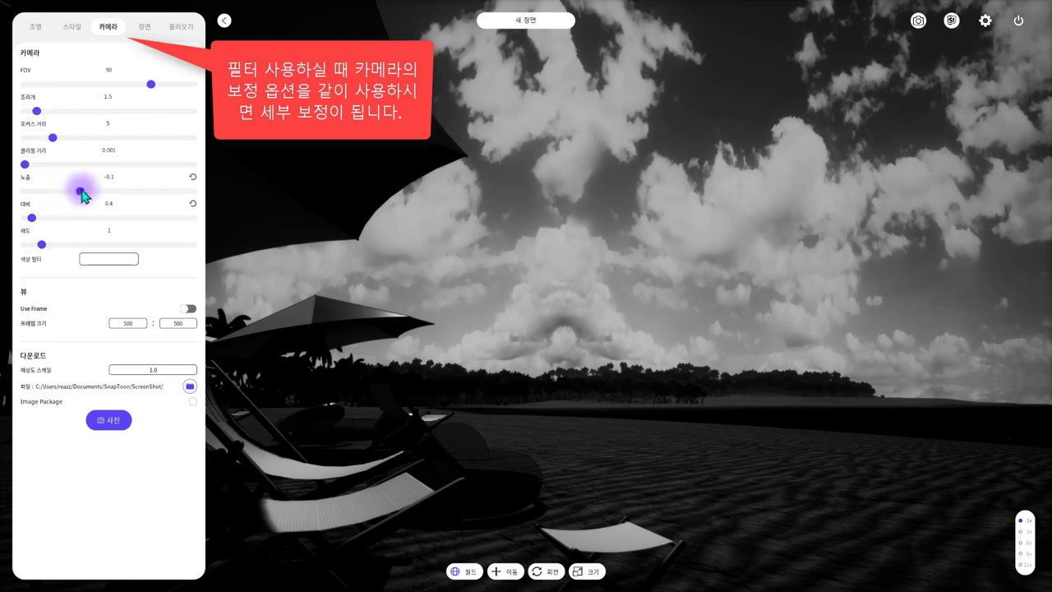
pyautogui.moveTo(79, 192); pyautogui.dragTo(86, 192)
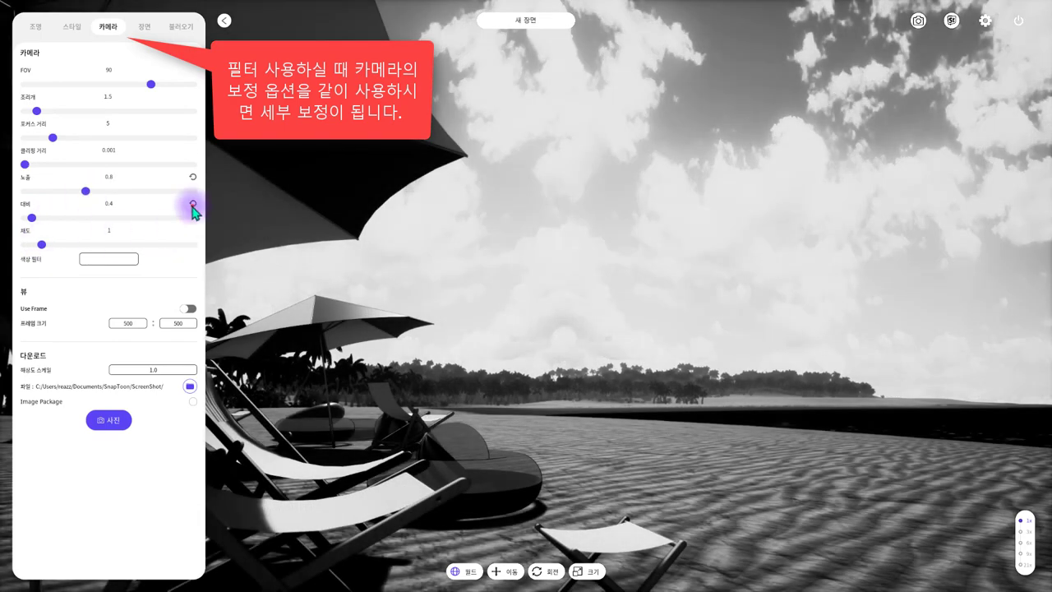
pyautogui.click(193, 204)
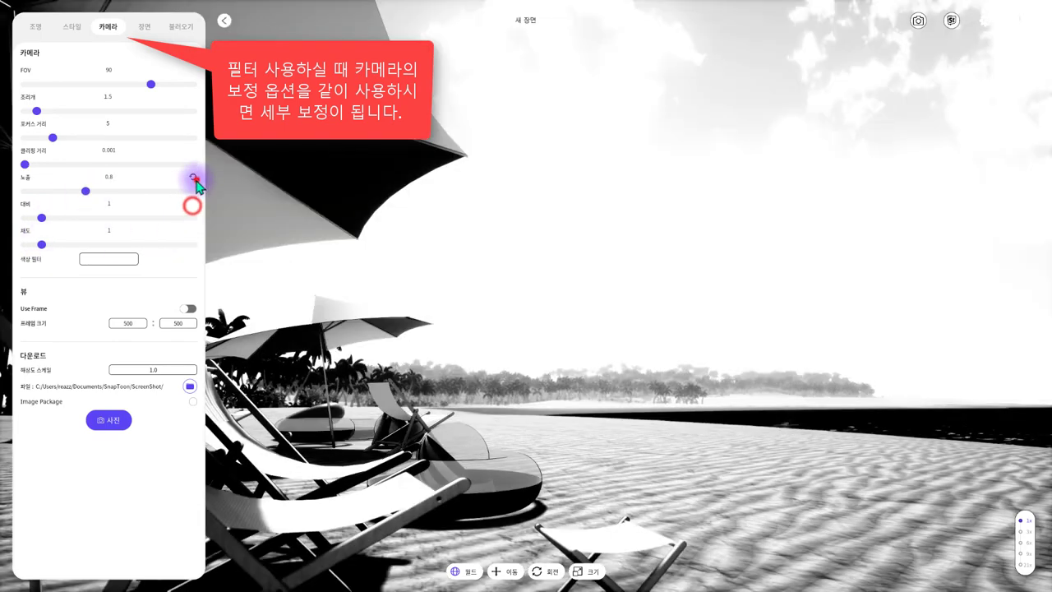
pyautogui.click(193, 178)
pyautogui.click(72, 27)
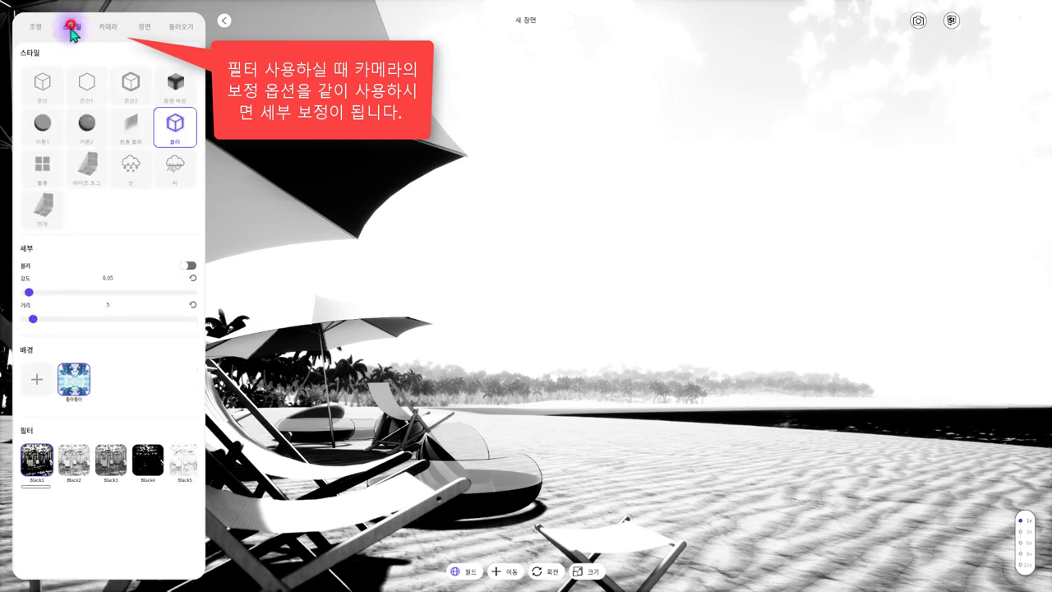
# - Try the Black2, high-contrast black-and-white, and Cinema filters Cool Murder, purple, memory1 and memory3
pyautogui.click(75, 465)
pyautogui.click(120, 468)
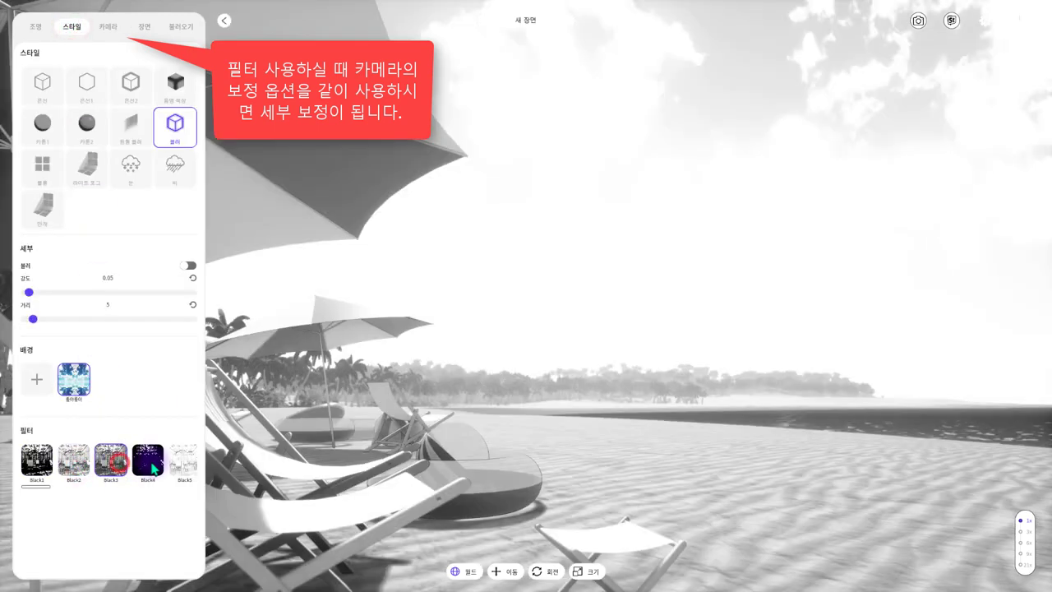
pyautogui.moveTo(37, 487); pyautogui.dragTo(71, 488)
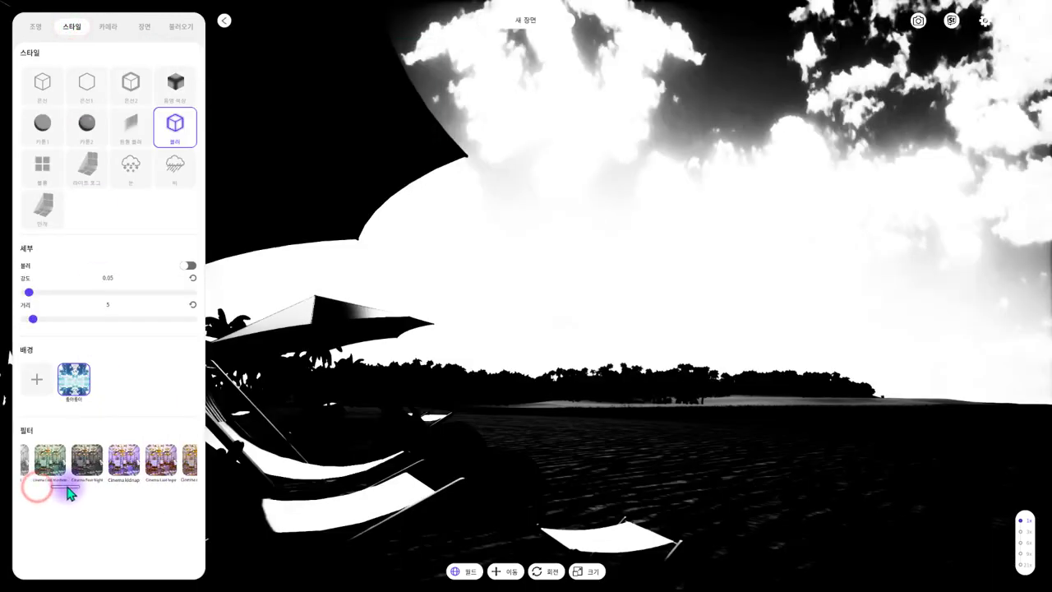
pyautogui.click(46, 460)
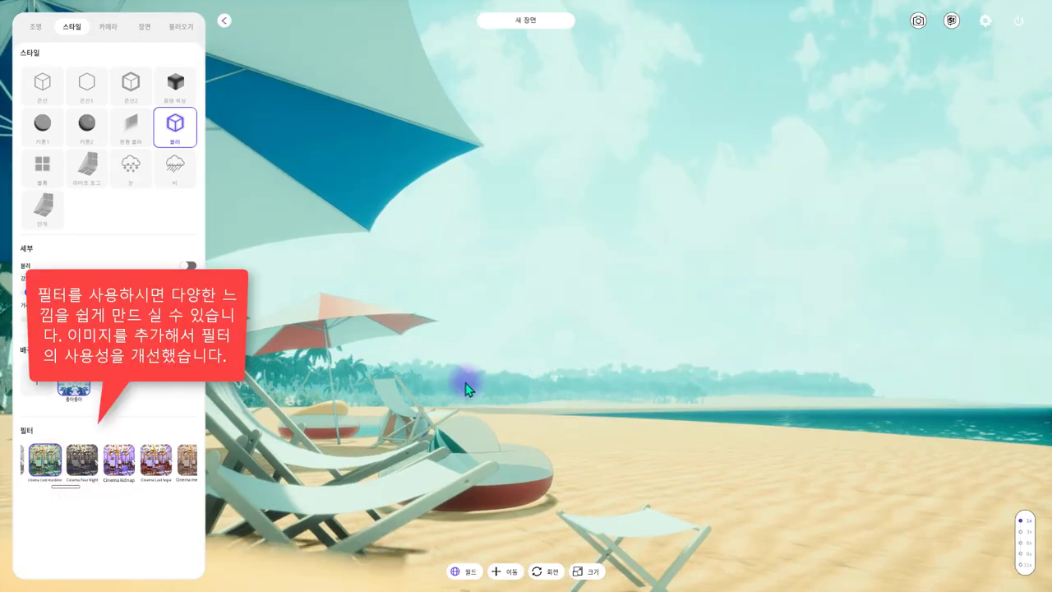
pyautogui.click(511, 350)
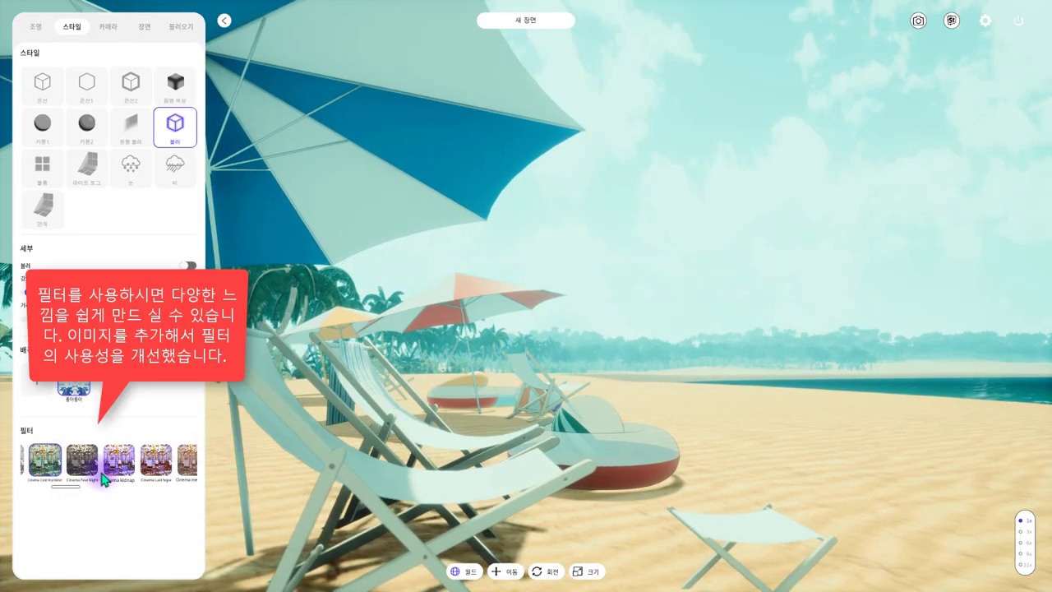
pyautogui.click(120, 468)
pyautogui.moveTo(71, 491); pyautogui.dragTo(82, 491)
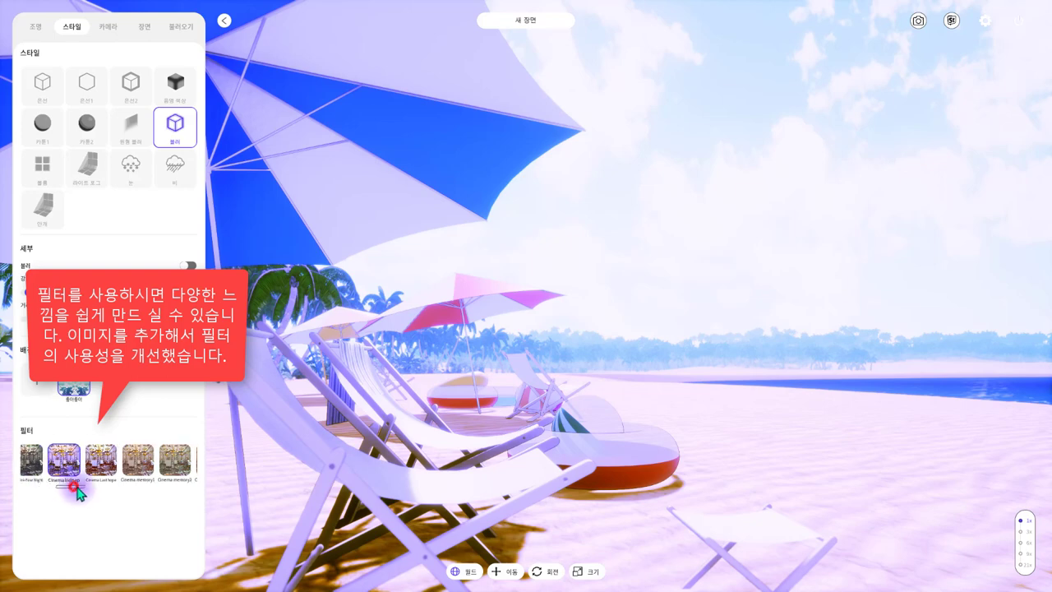
pyautogui.click(93, 466)
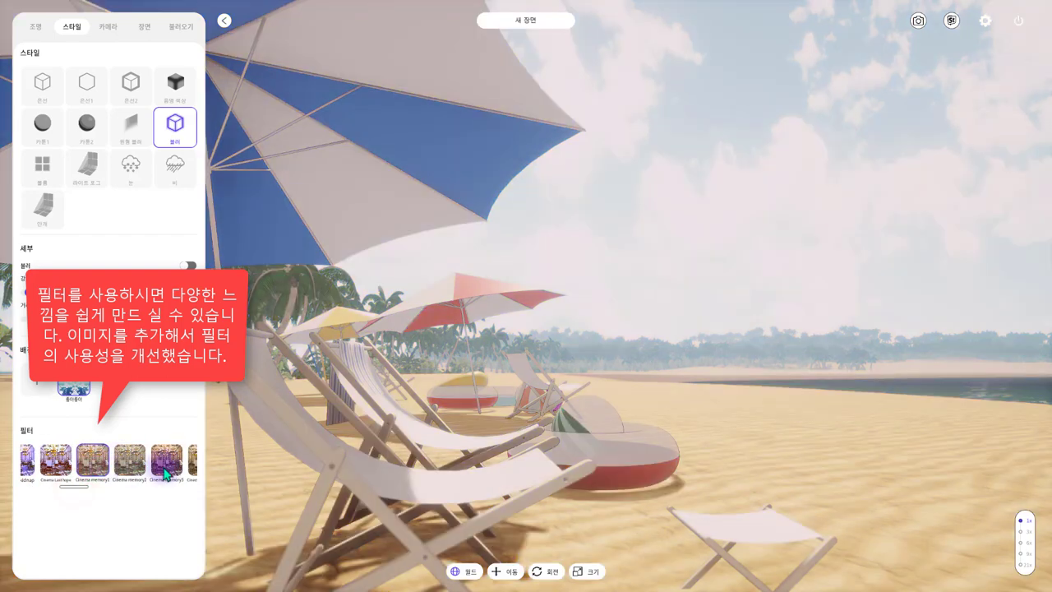
pyautogui.moveTo(621, 386); pyautogui.dragTo(530, 413)
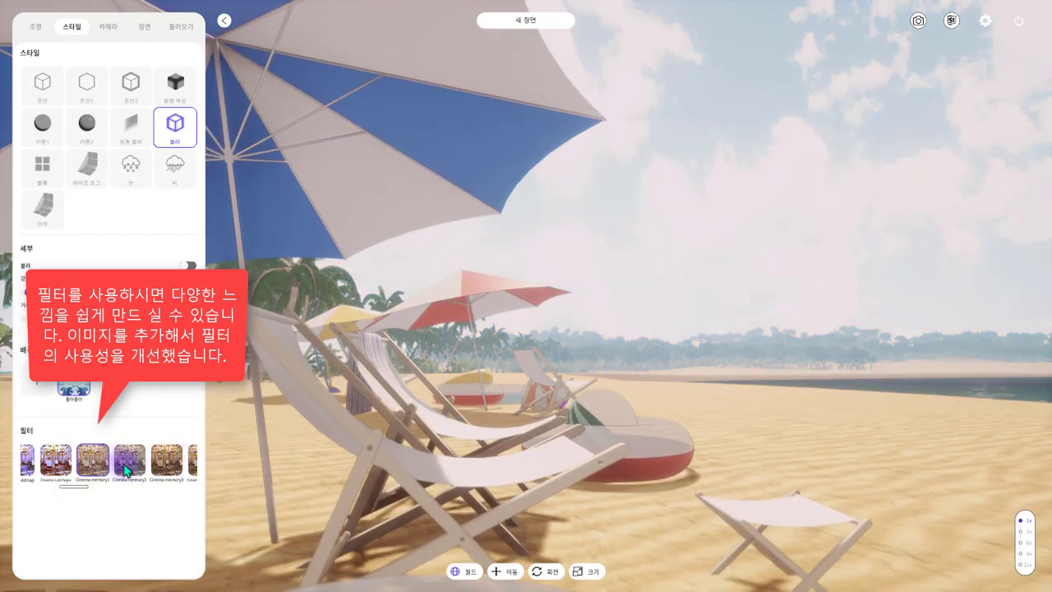
pyautogui.click(157, 468)
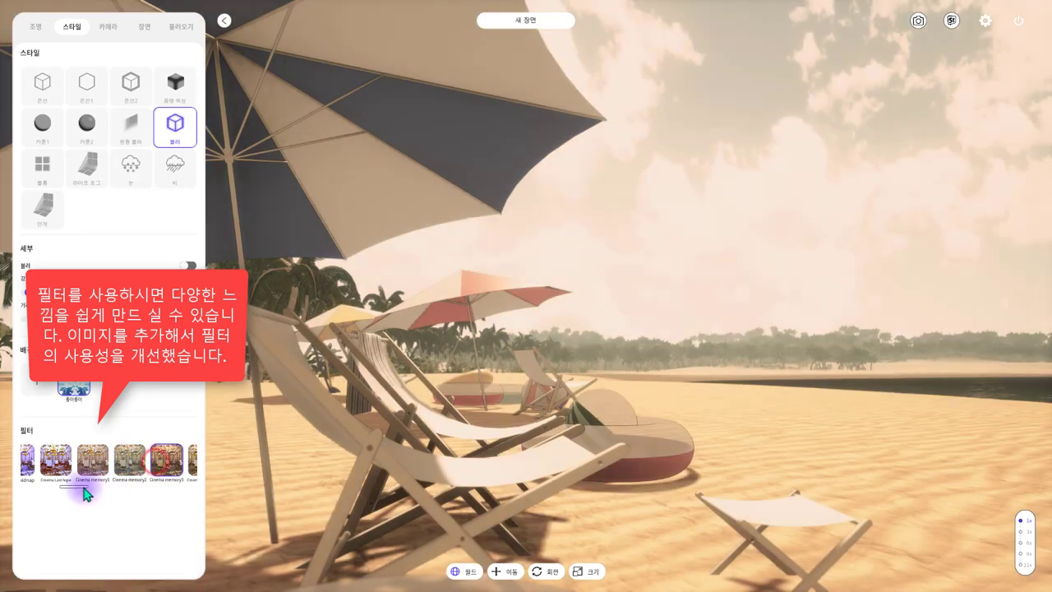
# - Apply the Darkness1, Darkness6, golden Darkness7 and cyan Darkness8 filters in turn
pyautogui.moveTo(78, 492); pyautogui.dragTo(92, 490)
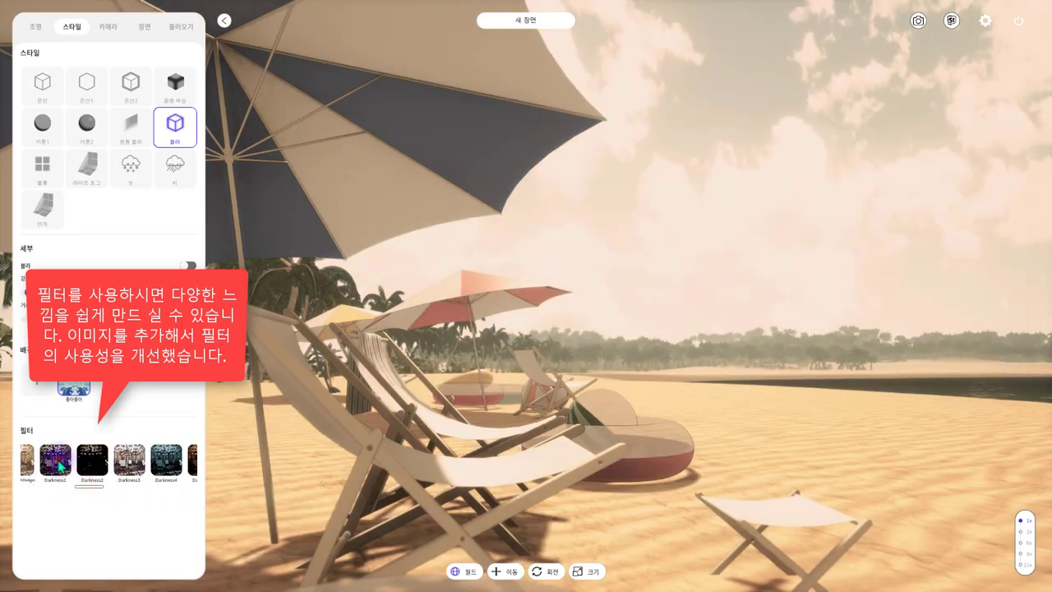
pyautogui.click(59, 466)
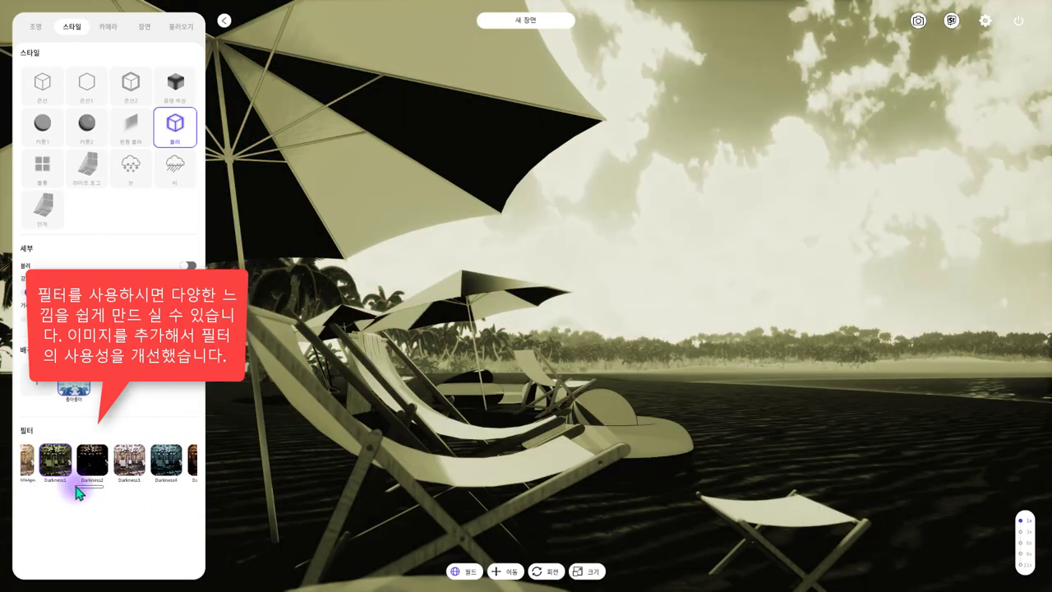
pyautogui.moveTo(78, 491); pyautogui.dragTo(91, 492)
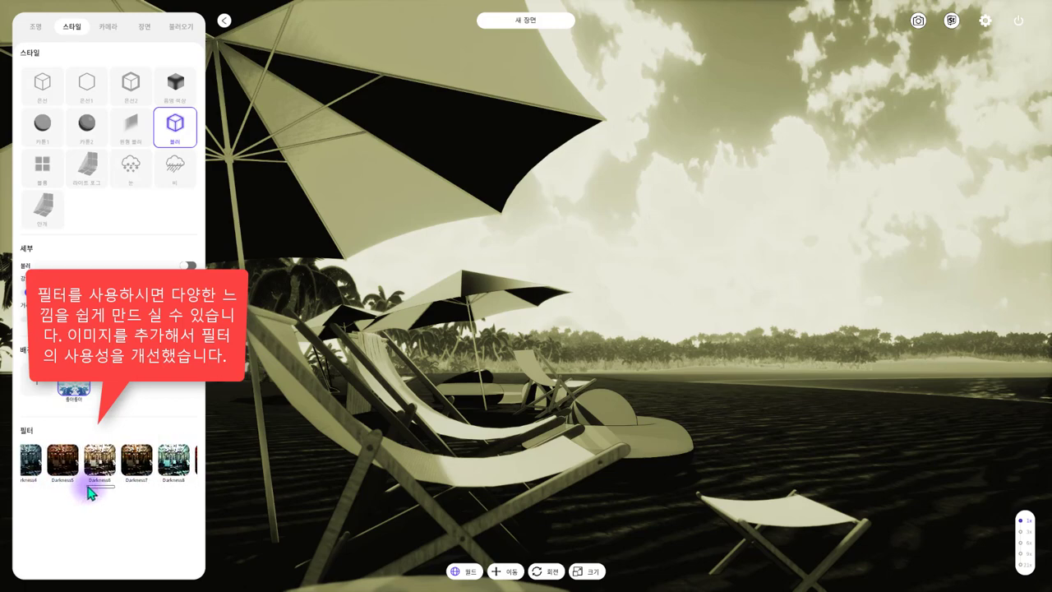
pyautogui.click(95, 466)
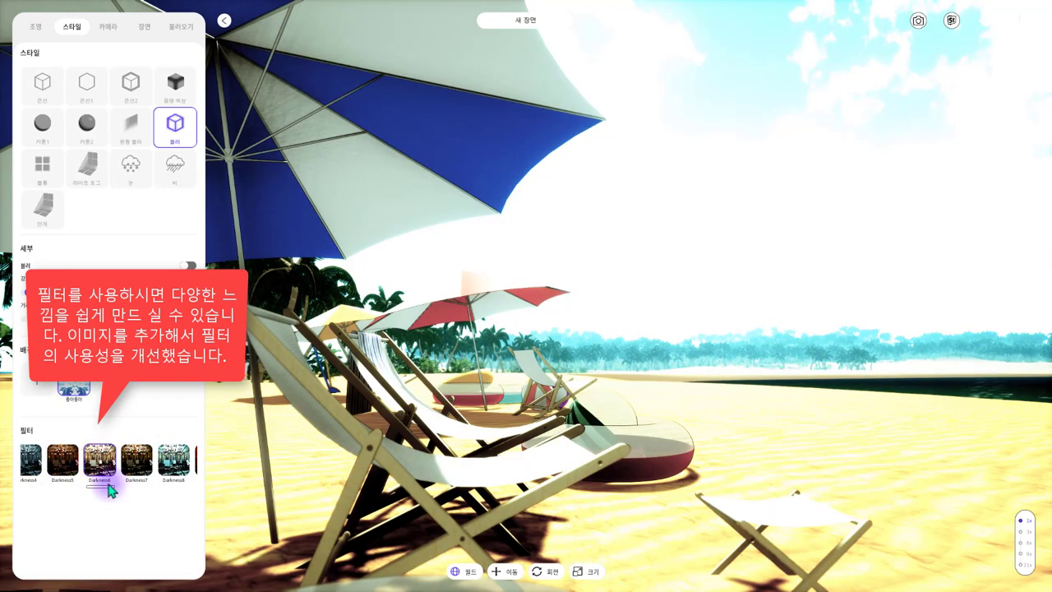
pyautogui.click(128, 470)
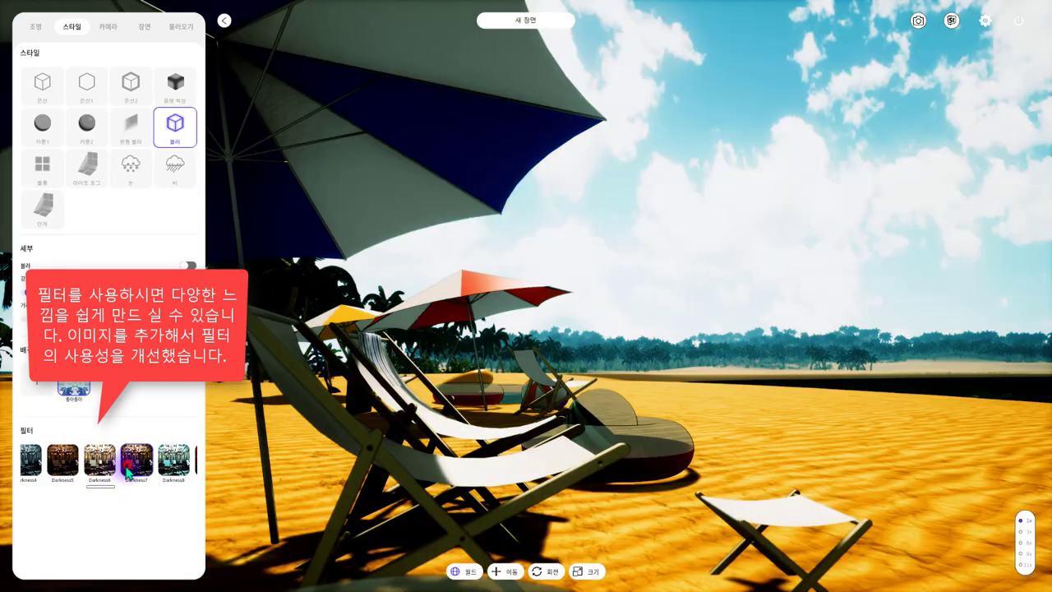
pyautogui.click(174, 465)
# - Try the fear3, Old4 and Old6 filters, ending on weather underwater
pyautogui.moveTo(106, 489); pyautogui.dragTo(120, 488)
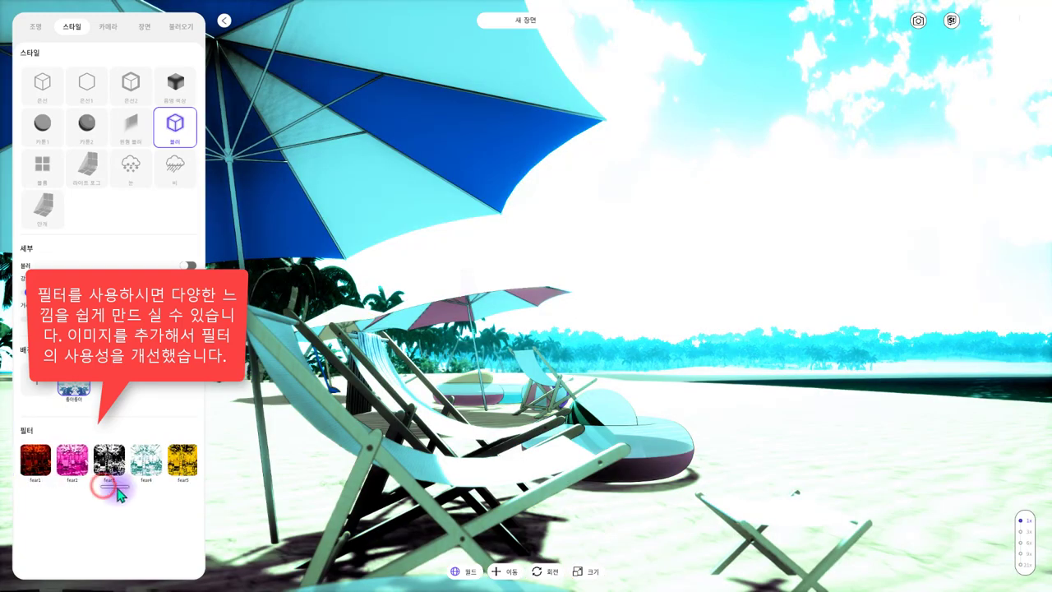
pyautogui.click(80, 471)
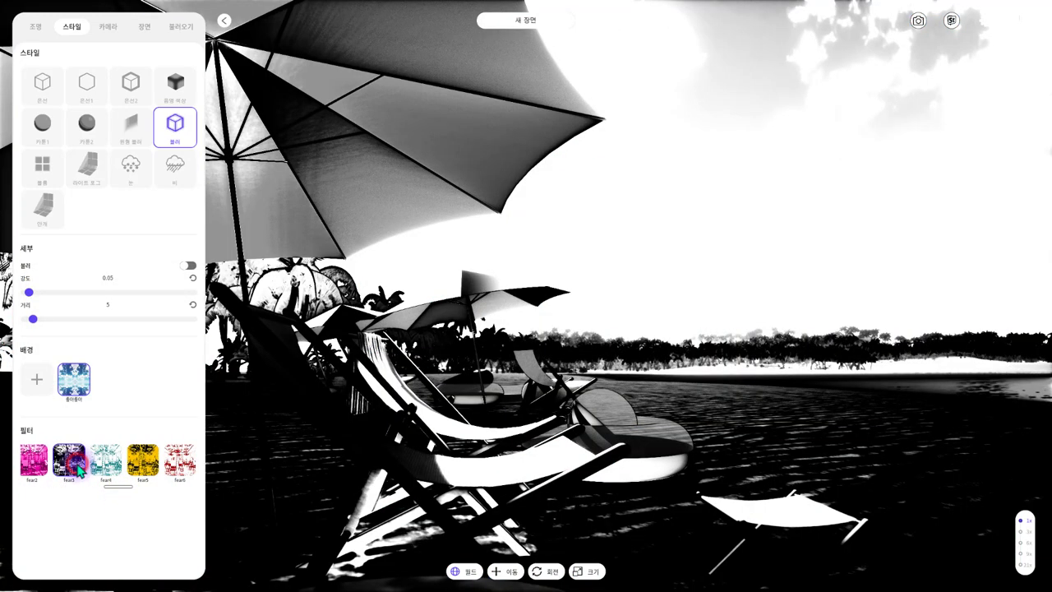
pyautogui.moveTo(115, 492); pyautogui.dragTo(164, 492)
pyautogui.click(105, 464)
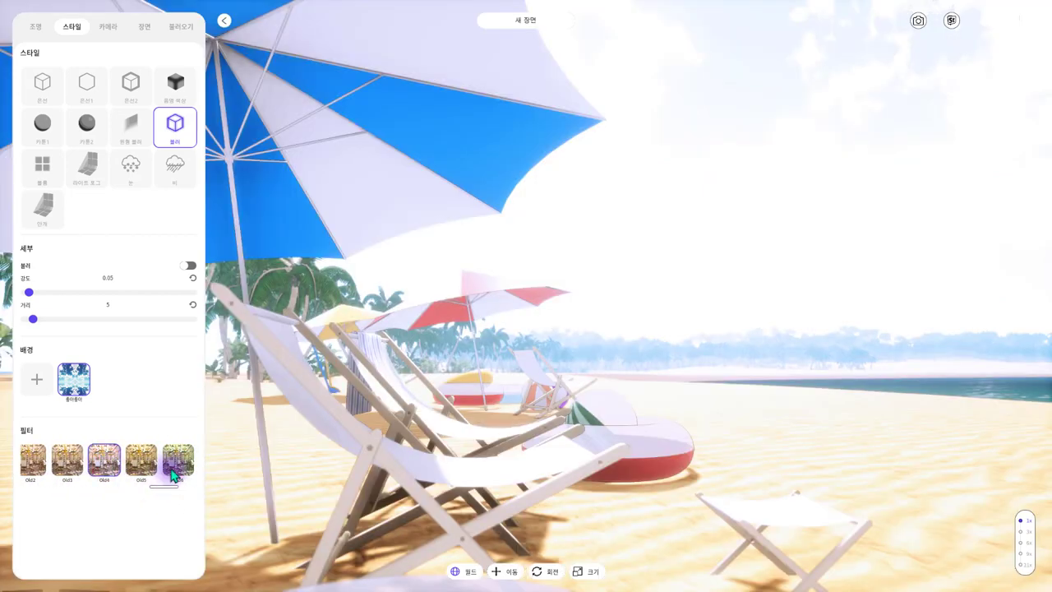
pyautogui.click(173, 473)
pyautogui.moveTo(157, 489); pyautogui.dragTo(181, 494)
pyautogui.click(153, 470)
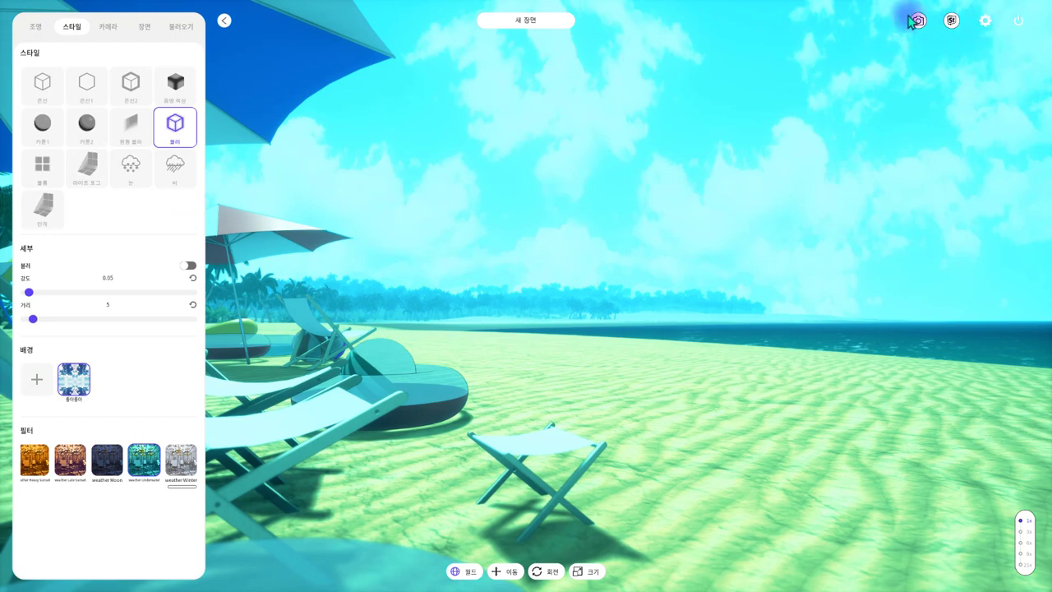
# - View the controls help screen, then open settings, leaving resolution and screen mode unchanged
pyautogui.click(953, 22)
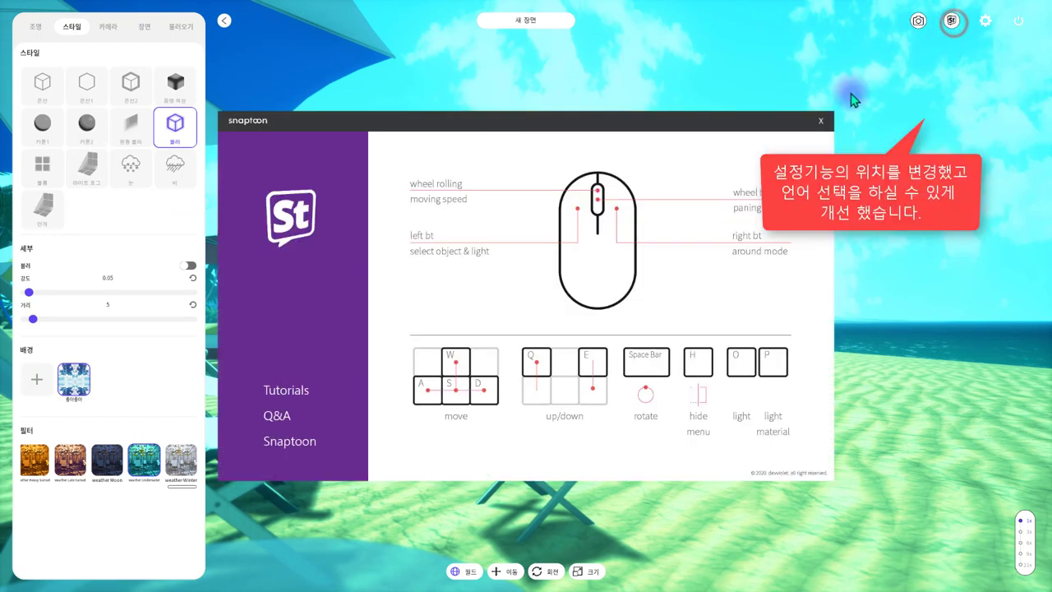
pyautogui.click(821, 121)
pyautogui.click(987, 21)
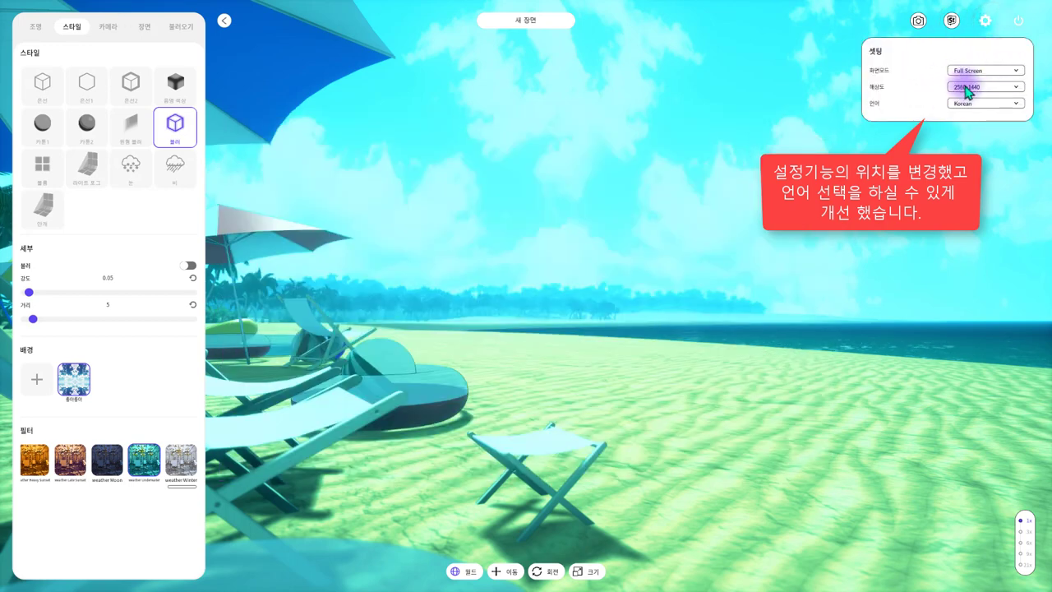
pyautogui.click(967, 88)
pyautogui.click(966, 89)
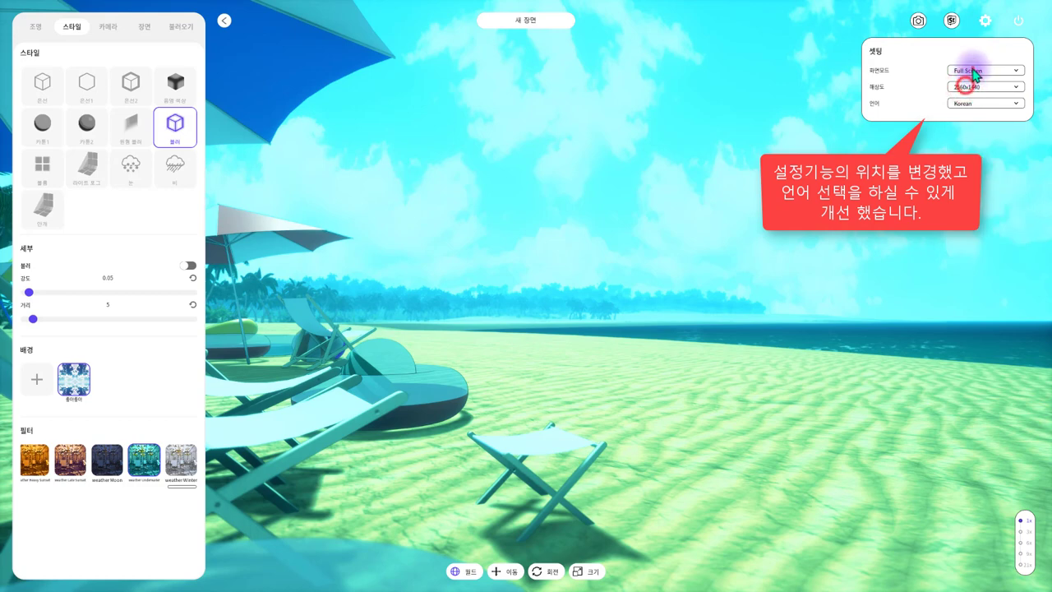
pyautogui.click(917, 103)
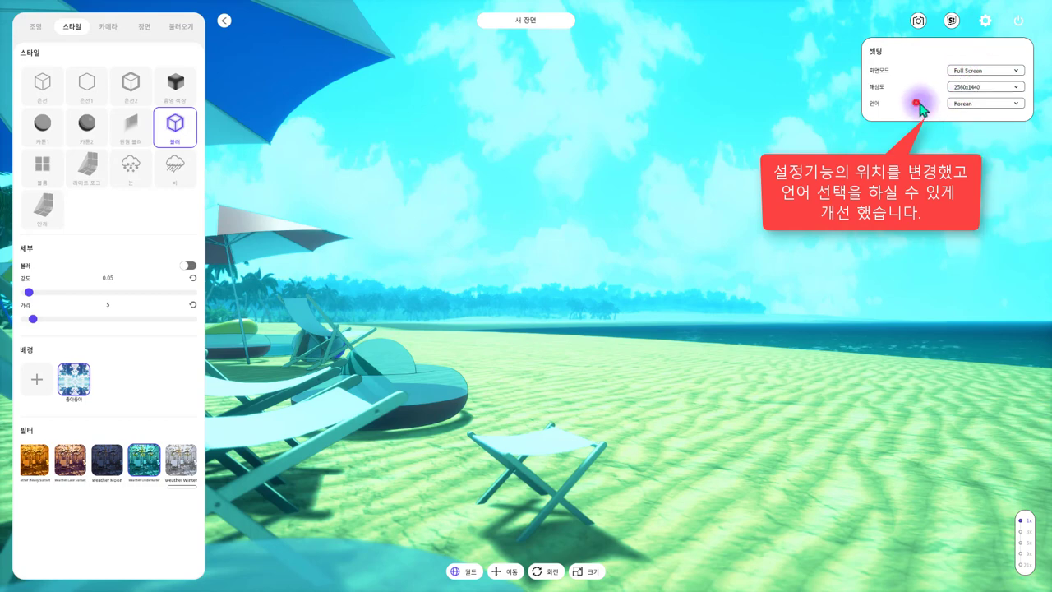
# - Switch the interface language to English, then Japanese, and review the camera, scene, import and light panels
pyautogui.click(961, 103)
pyautogui.click(964, 114)
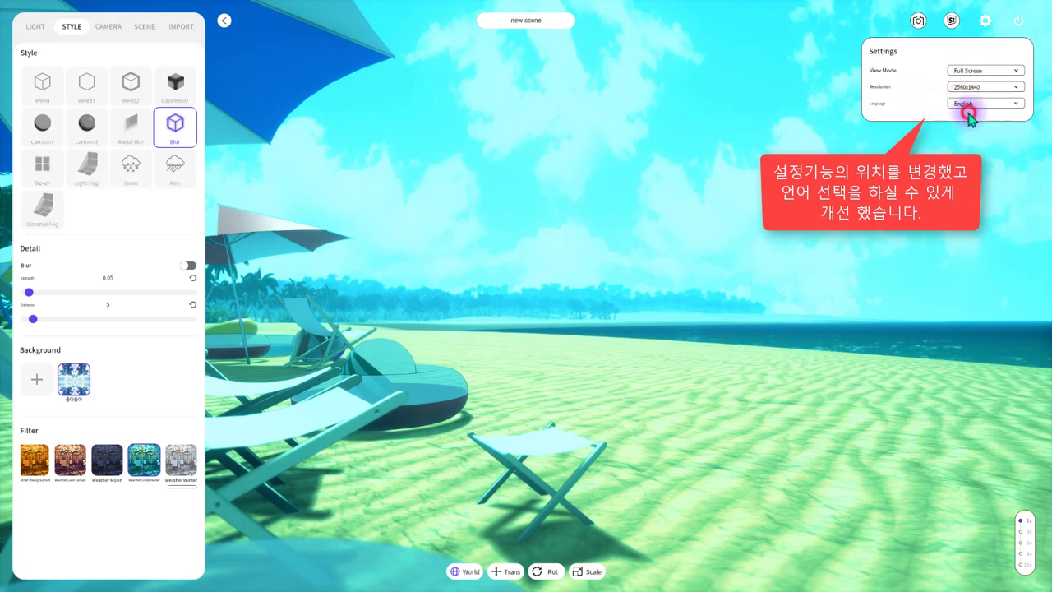
pyautogui.click(975, 102)
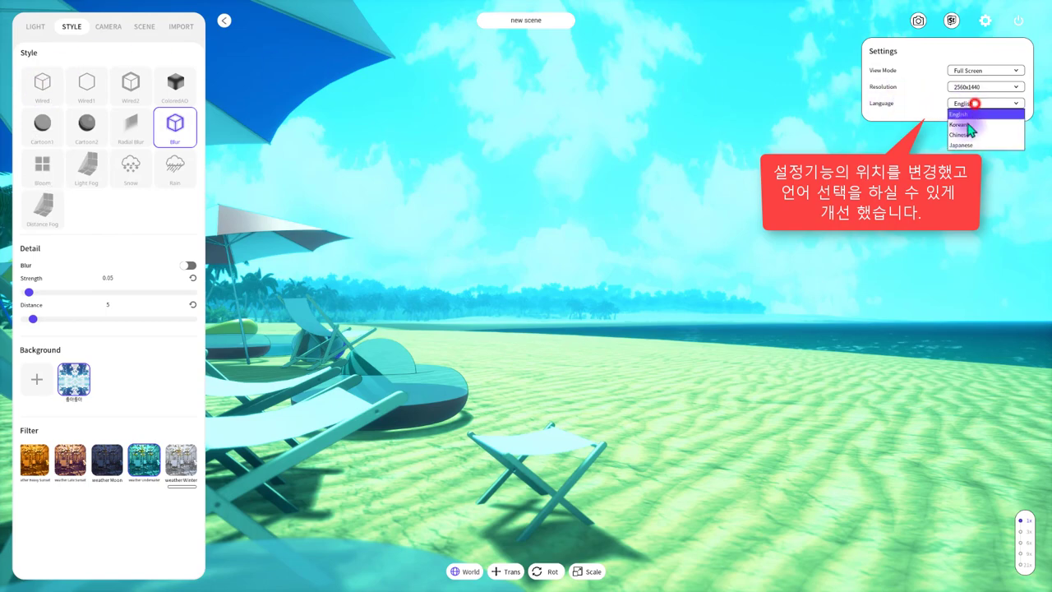
pyautogui.click(961, 145)
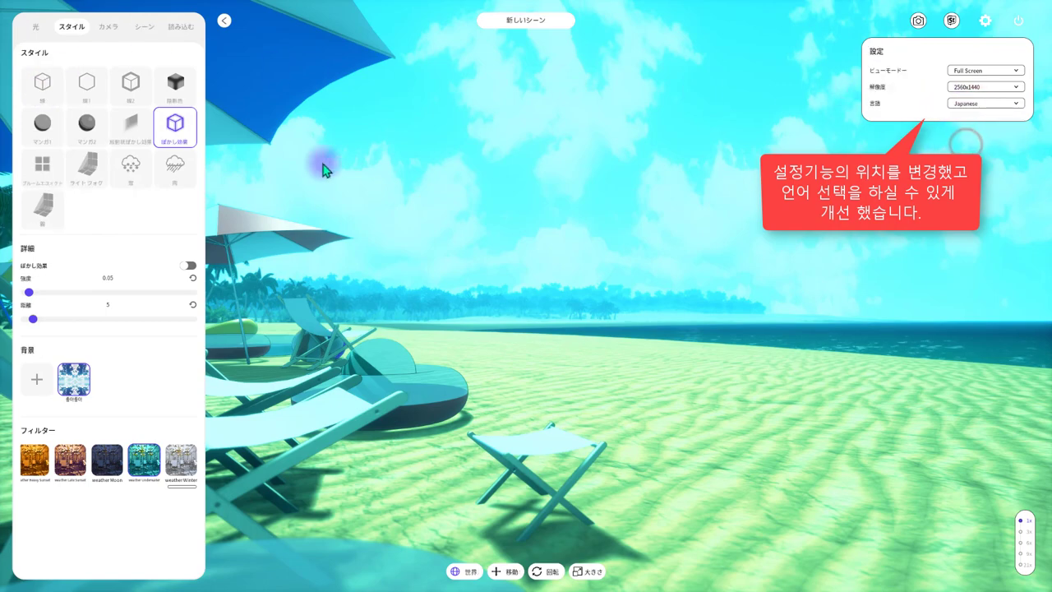
pyautogui.scroll(5, 346, 168)
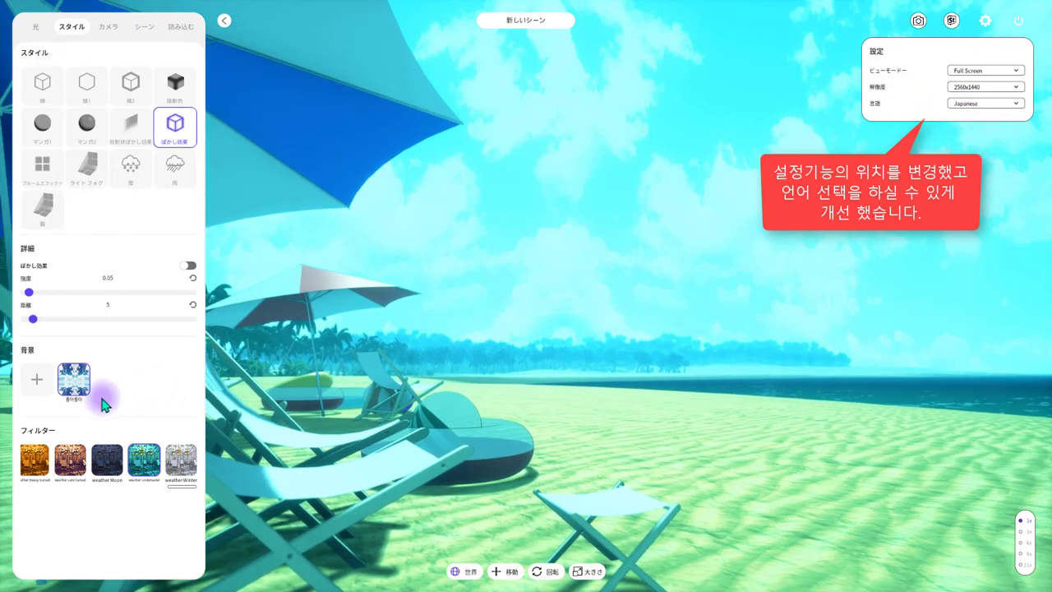
pyautogui.click(105, 26)
pyautogui.click(132, 25)
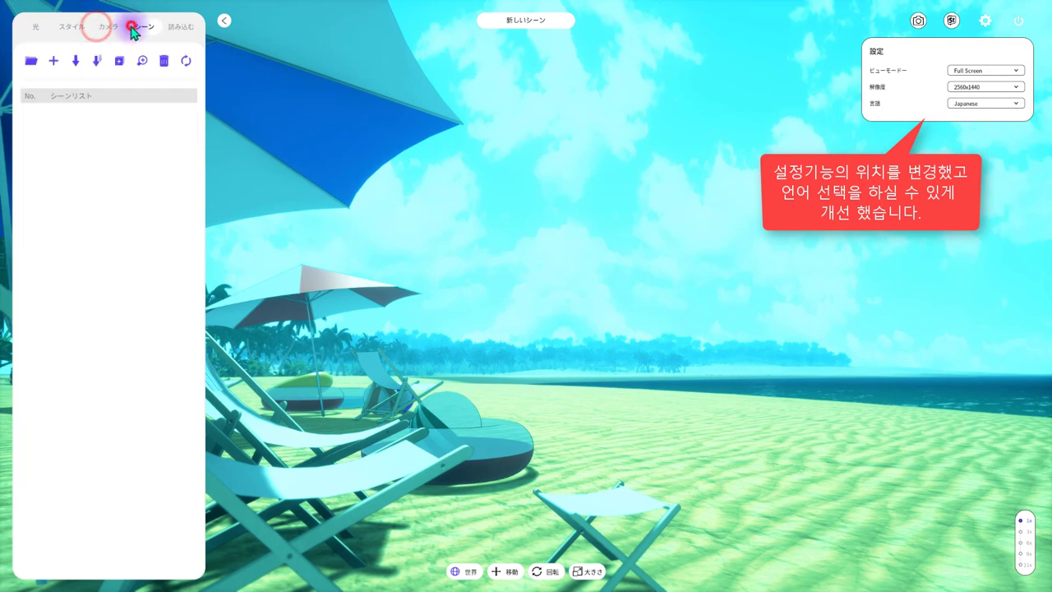
pyautogui.click(181, 27)
pyautogui.click(35, 26)
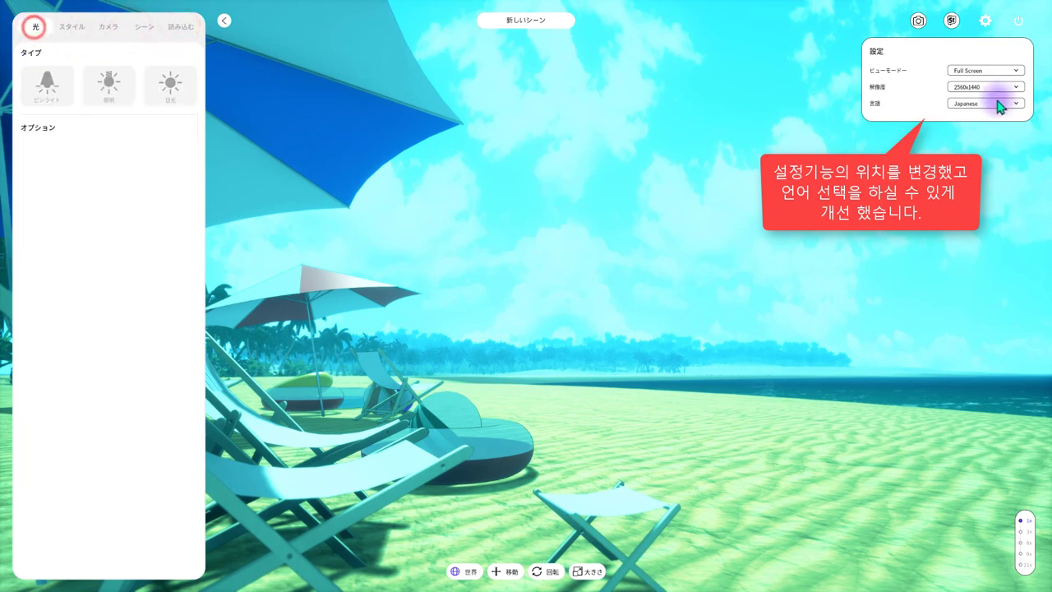
# - Set the interface language back to Korean
pyautogui.click(968, 104)
pyautogui.click(963, 125)
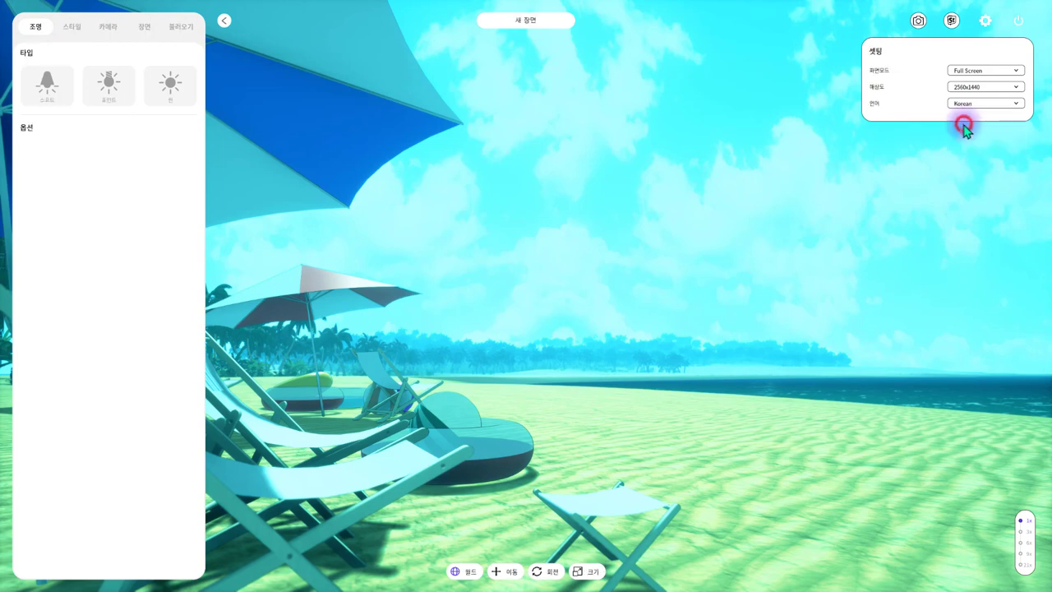
pyautogui.click(648, 193)
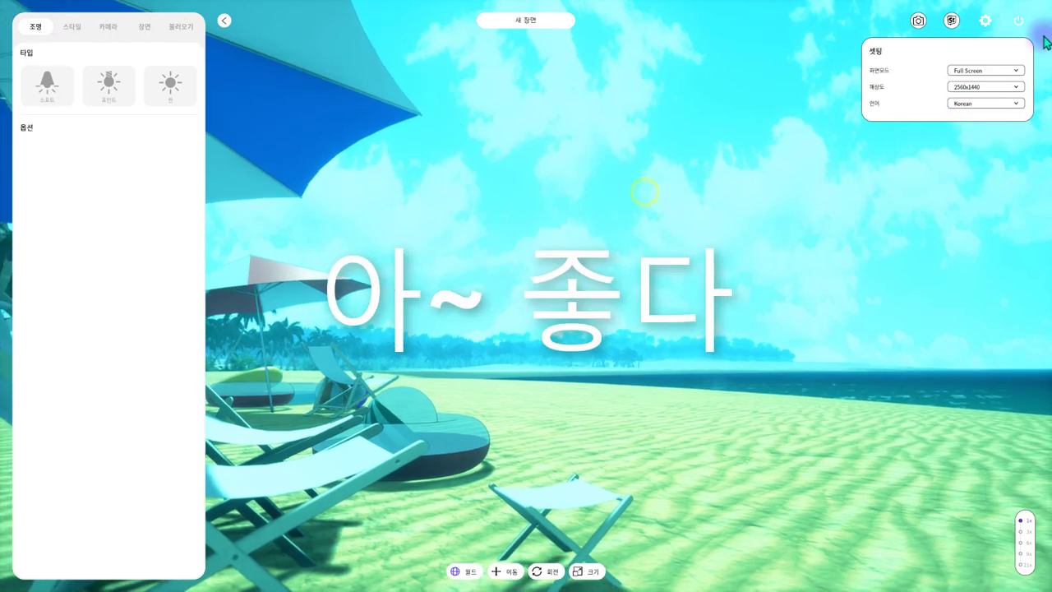